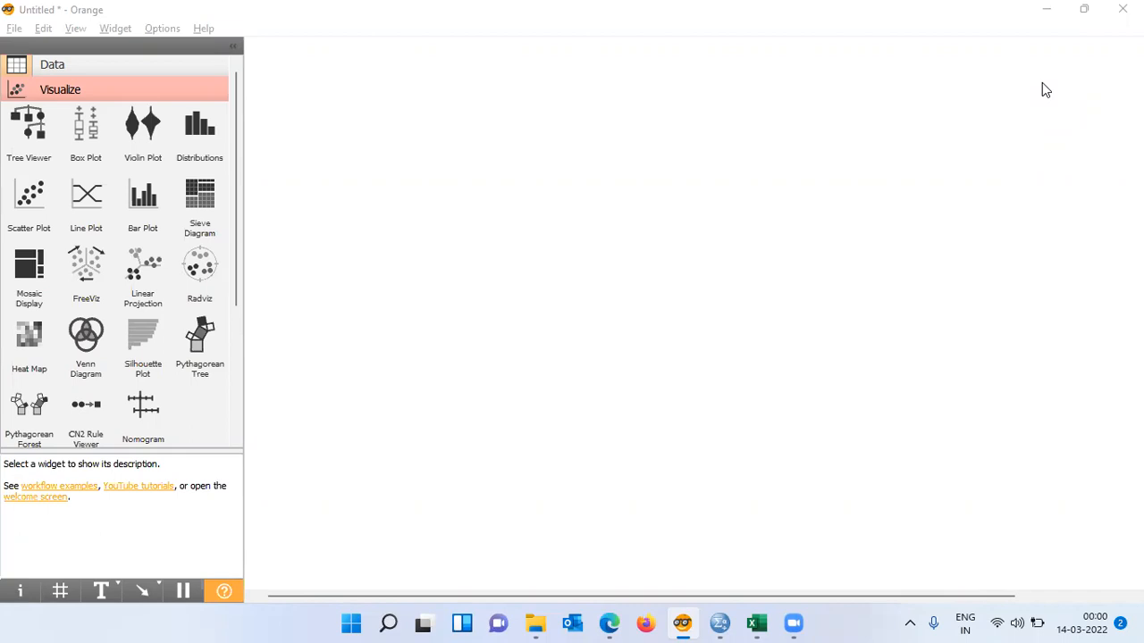
# - Switch to the Iris workbook in Excel and examine its column headers and data rows down to the last record
pyautogui.moveTo(759, 624)
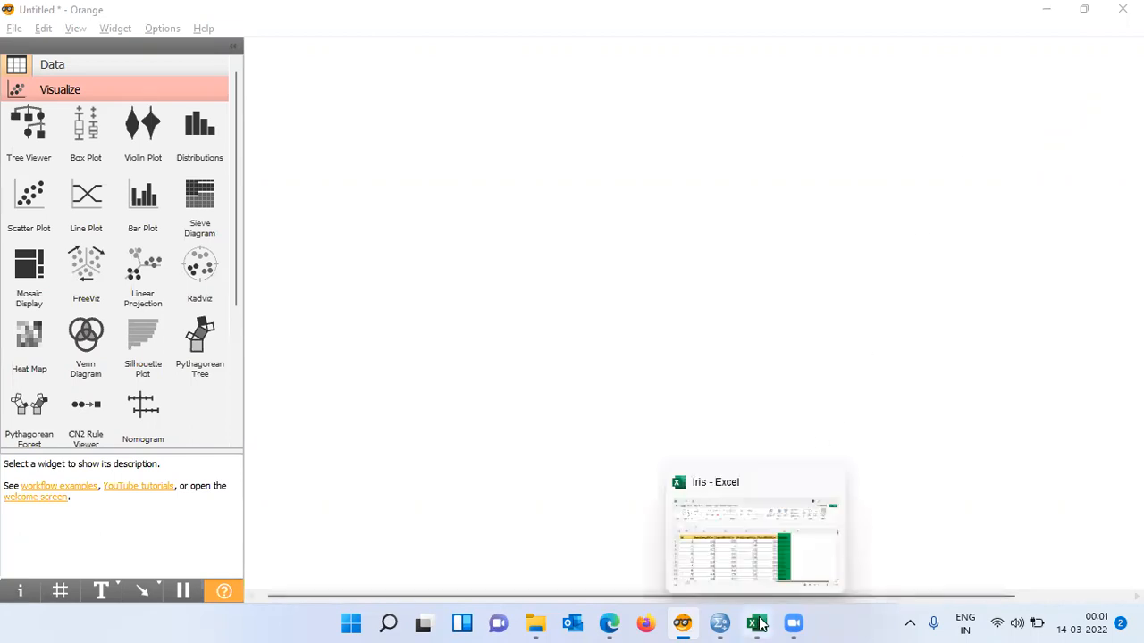
pyautogui.click(765, 579)
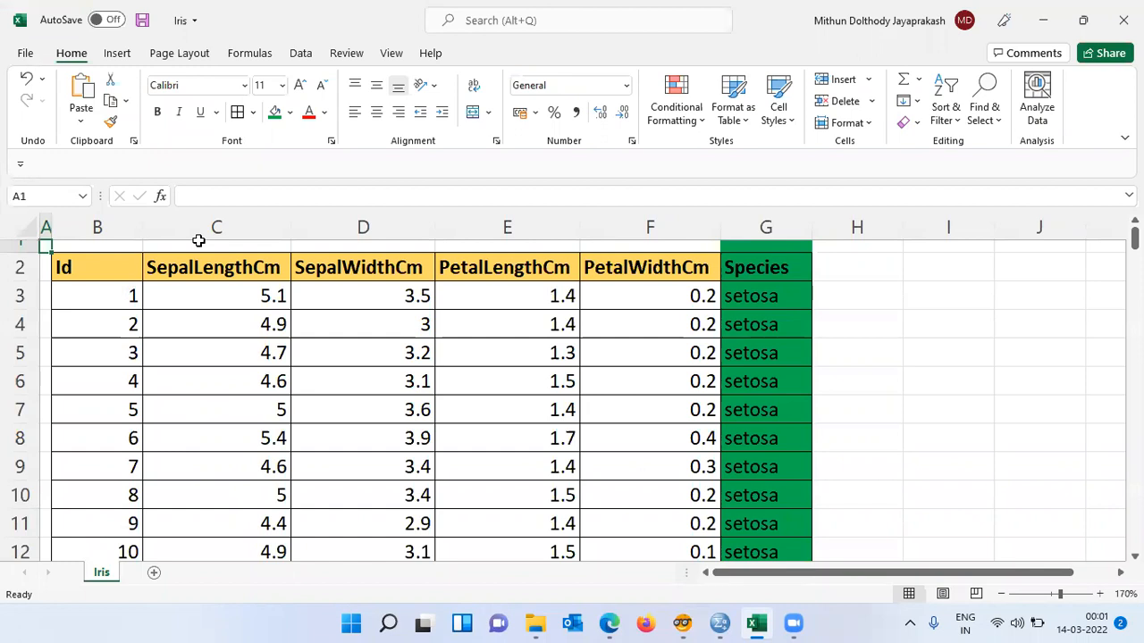
pyautogui.click(86, 274)
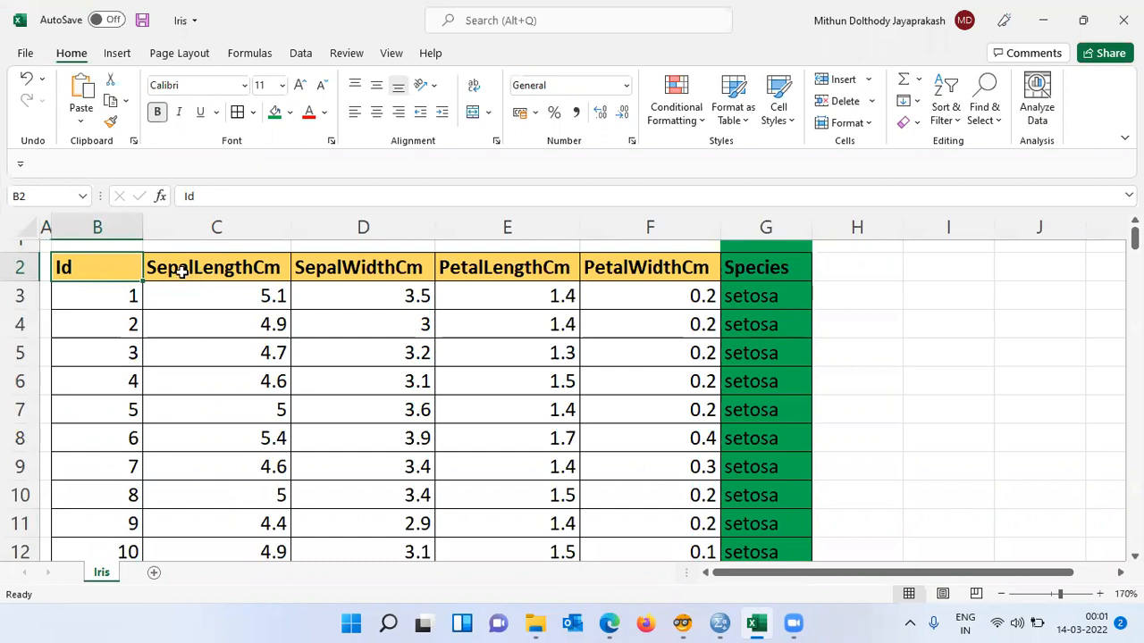
pyautogui.click(152, 275)
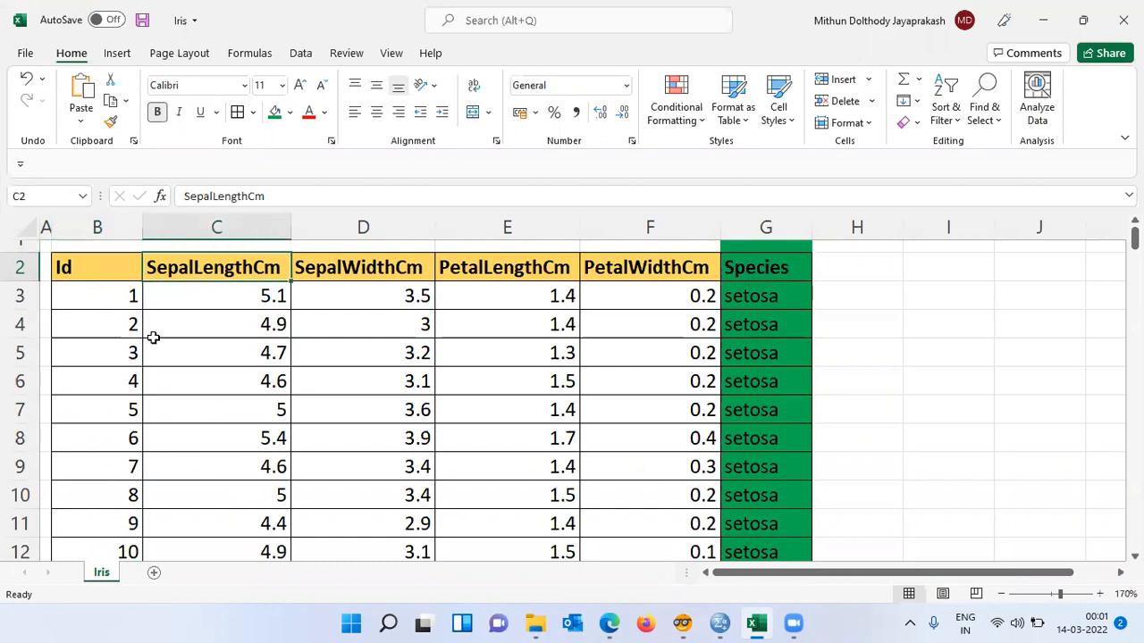
pyautogui.press('Right')
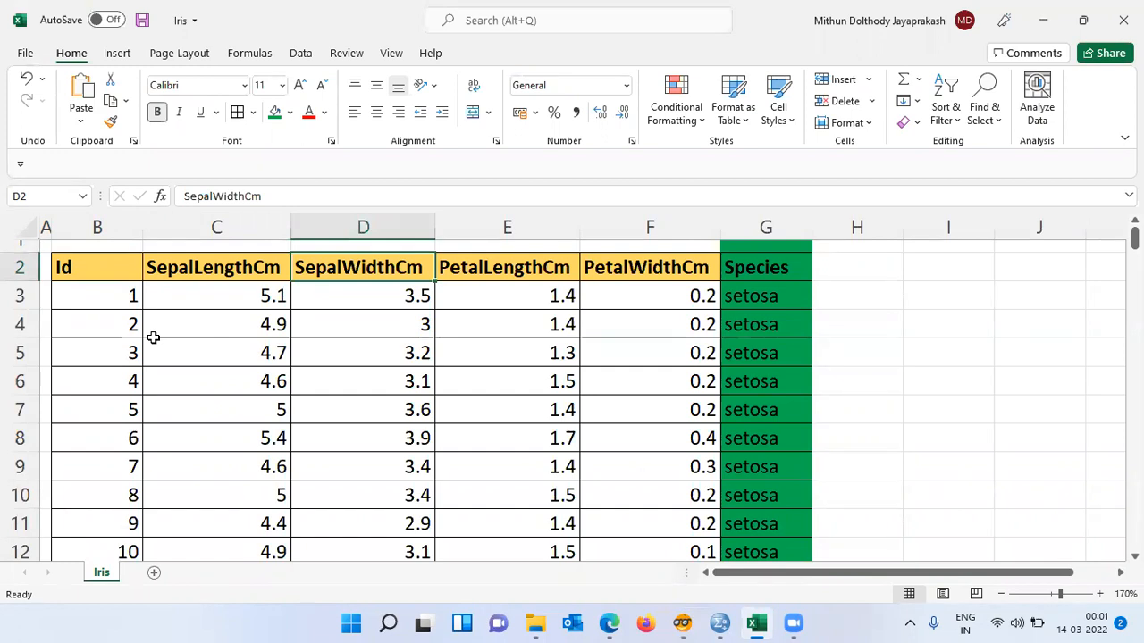
pyautogui.press('Right')
pyautogui.press('Right')
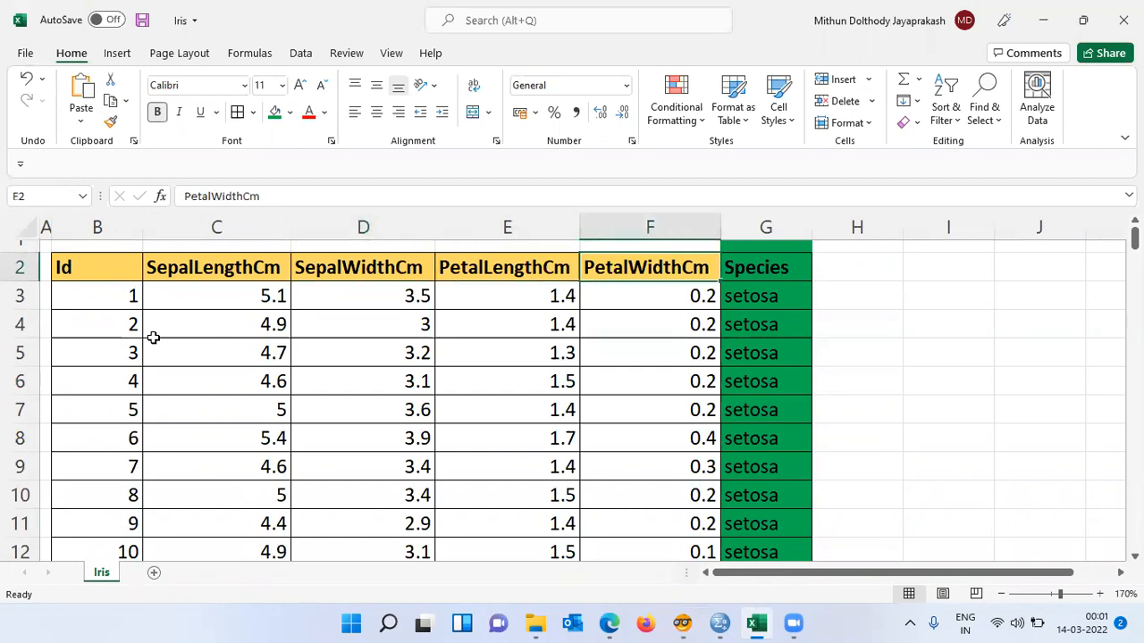
pyautogui.press('Right')
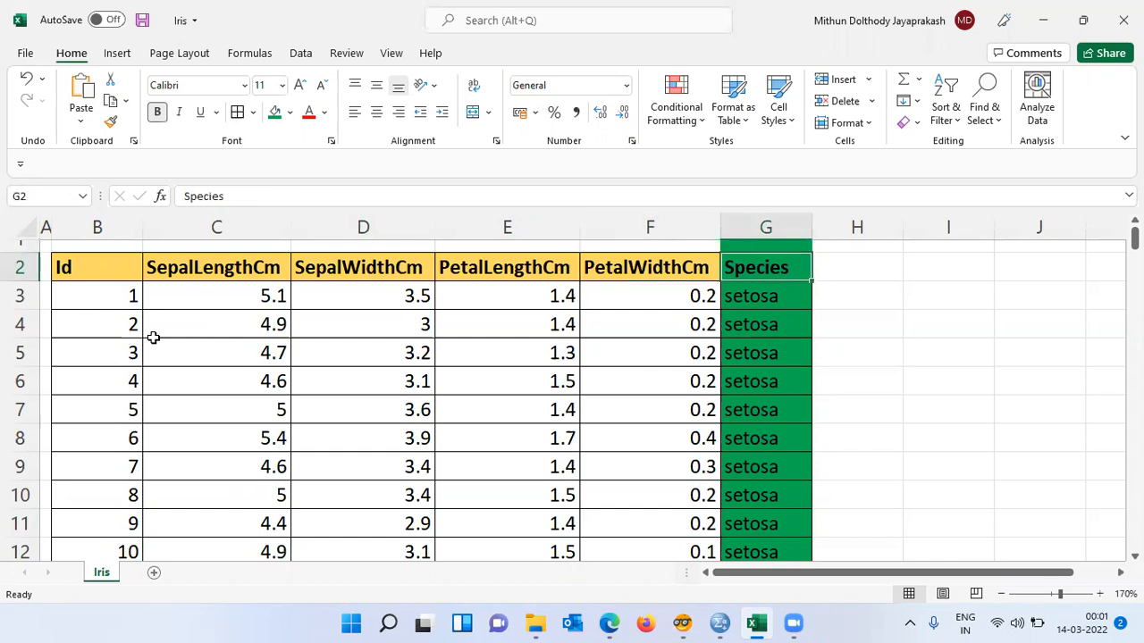
pyautogui.moveTo(236, 227); pyautogui.dragTo(597, 261)
pyautogui.click(766, 265)
pyautogui.hotkey('ctrl', 'Down')
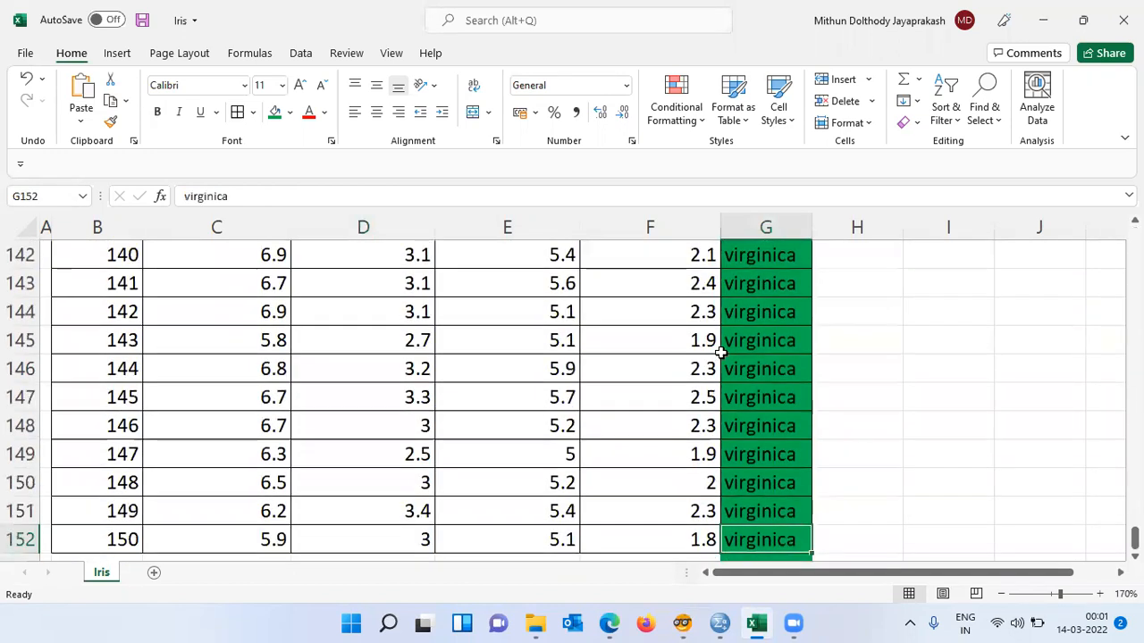
pyautogui.press('Down')
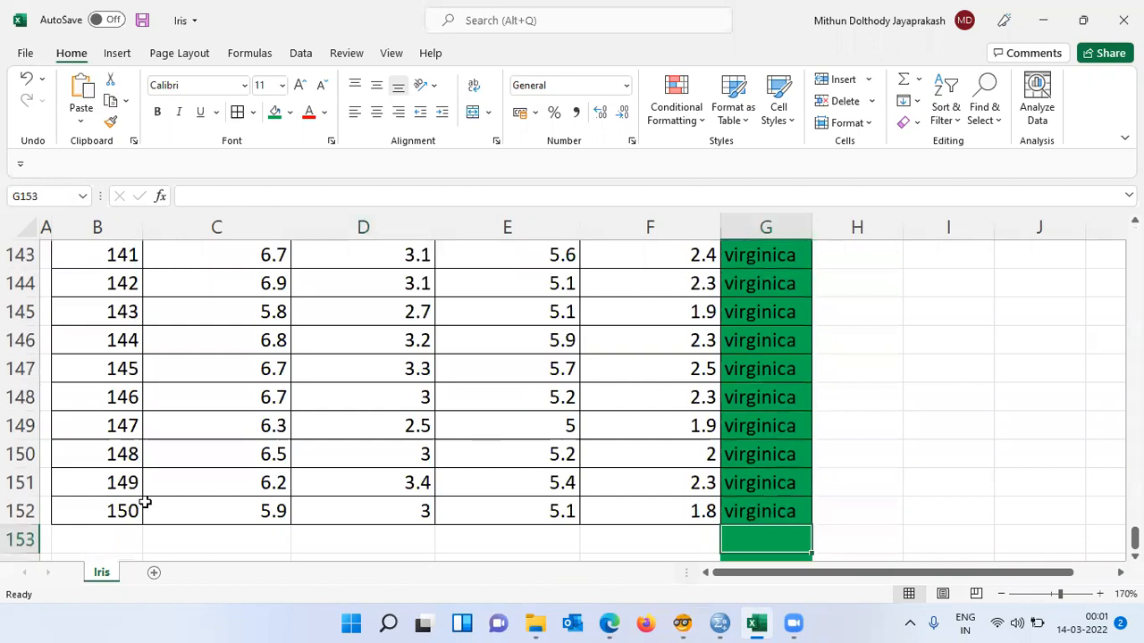
pyautogui.click(125, 508)
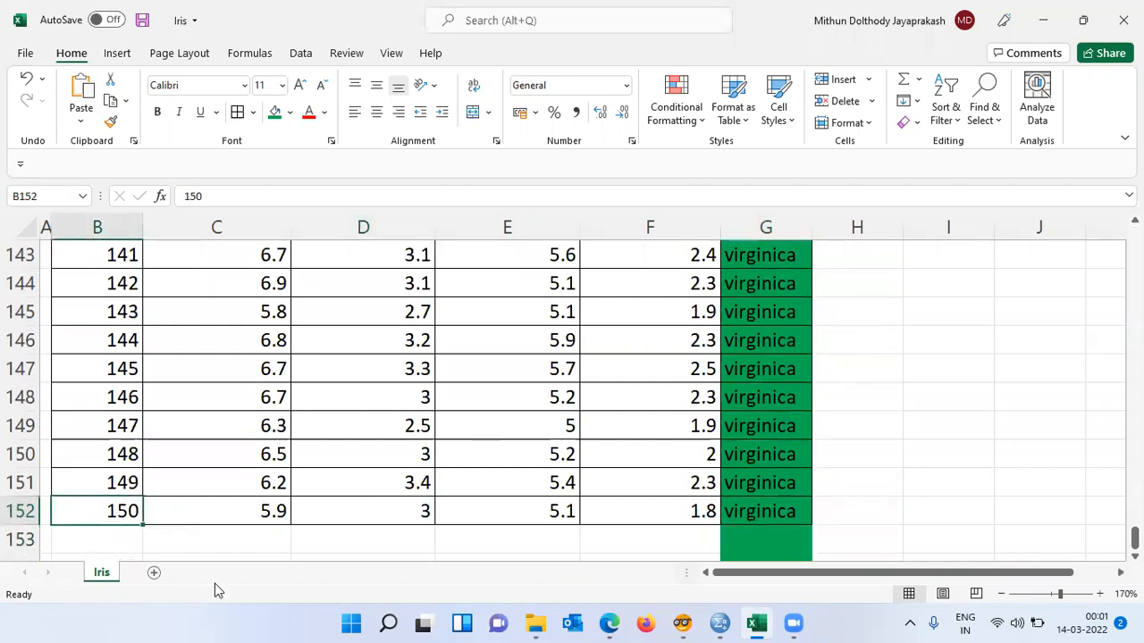
pyautogui.hotkey('ctrl', 'Up')
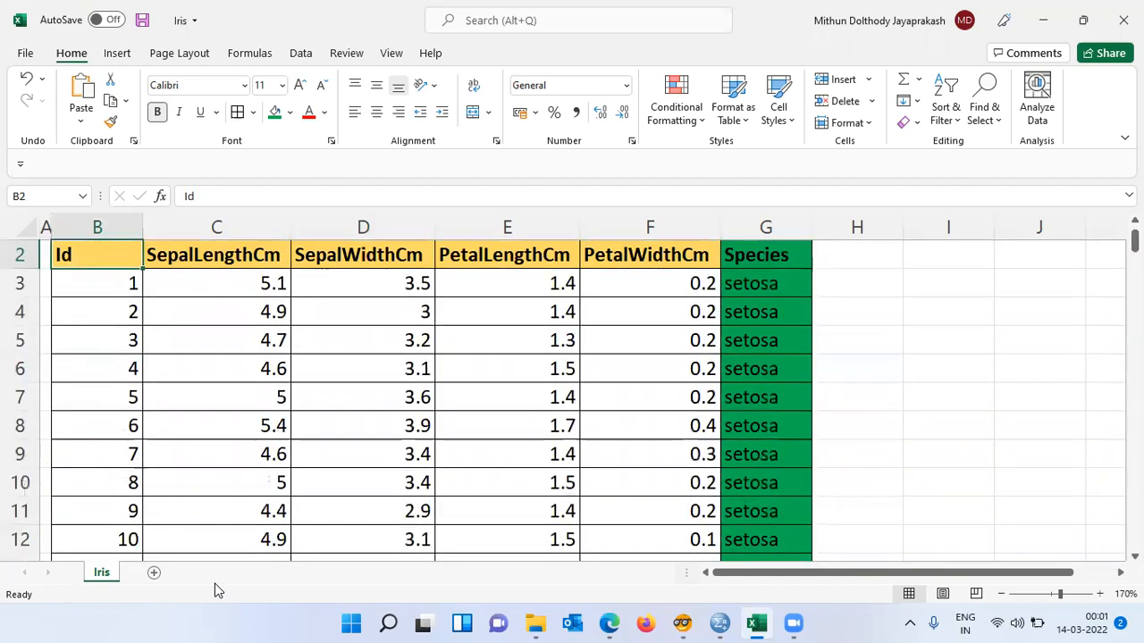
pyautogui.press('Down')
pyautogui.press('Right')
pyautogui.press('Right')
pyautogui.press('Right')
pyautogui.press('Right')
pyautogui.press('Right')
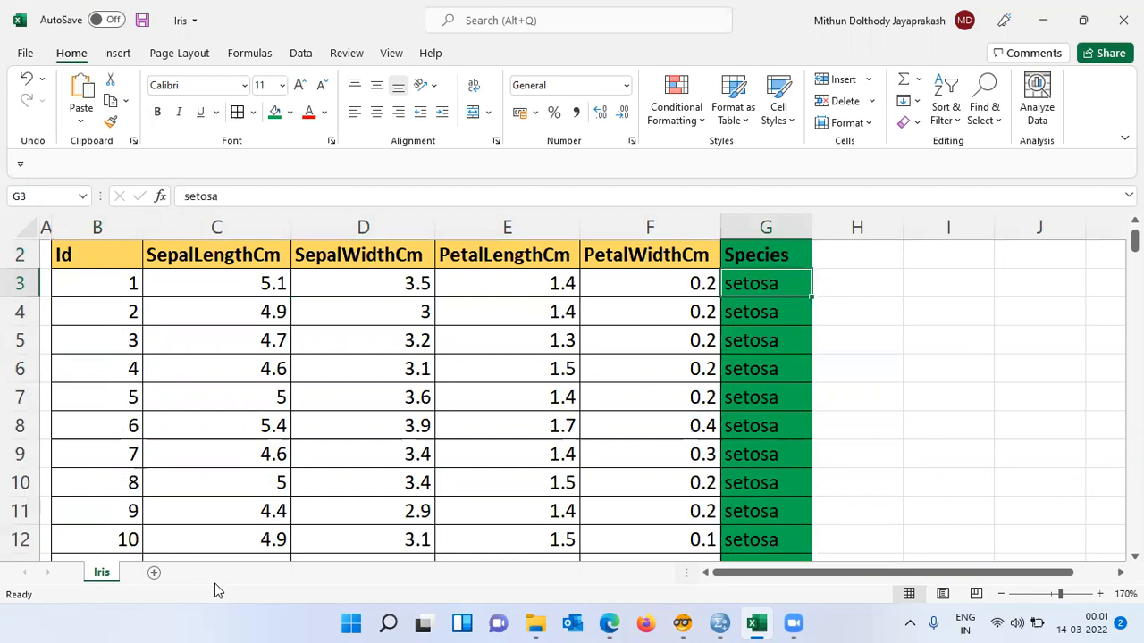
pyautogui.press('Up')
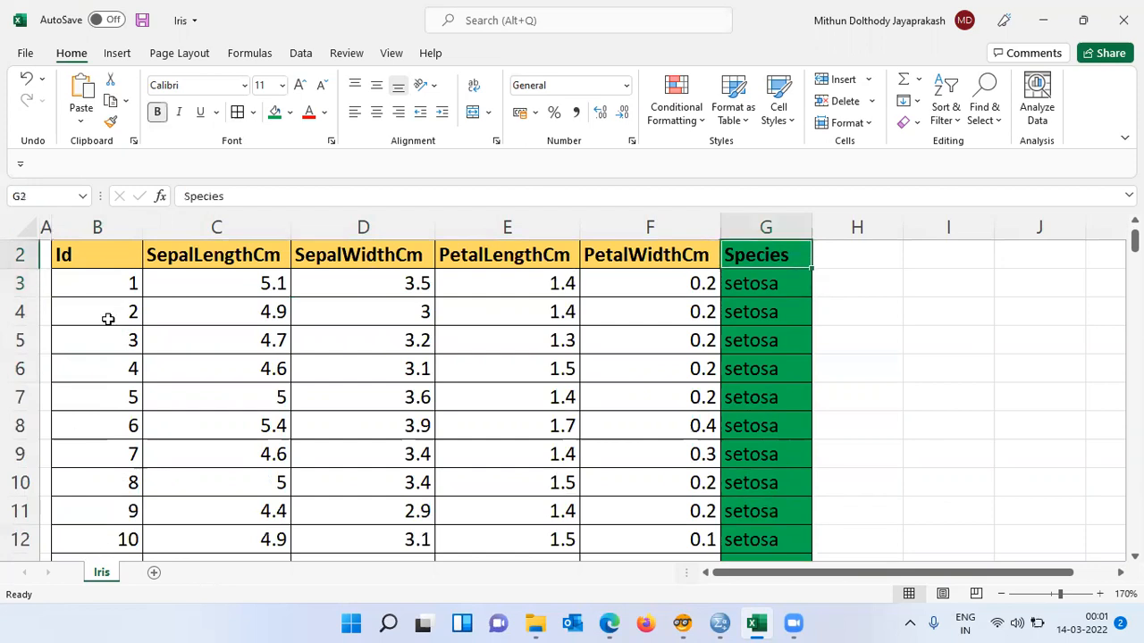
# - Turn on filters for the header row and open the Species filter list without changing it
pyautogui.click(18, 255)
pyautogui.hotkey('alt', 'd')
pyautogui.press('f')
pyautogui.press('f')
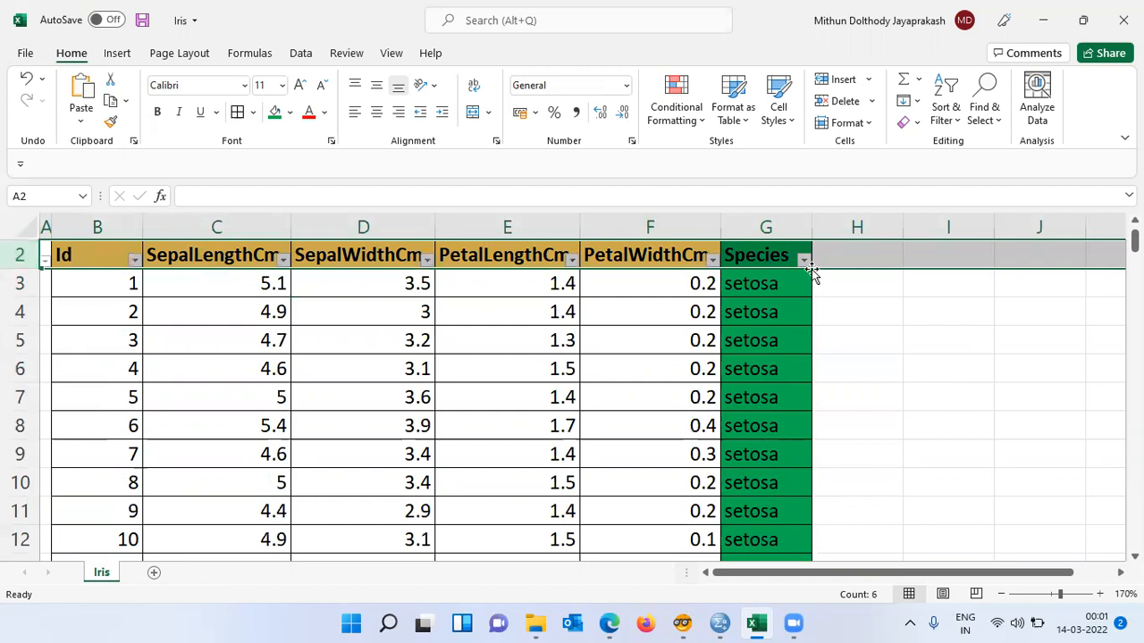
pyautogui.click(804, 260)
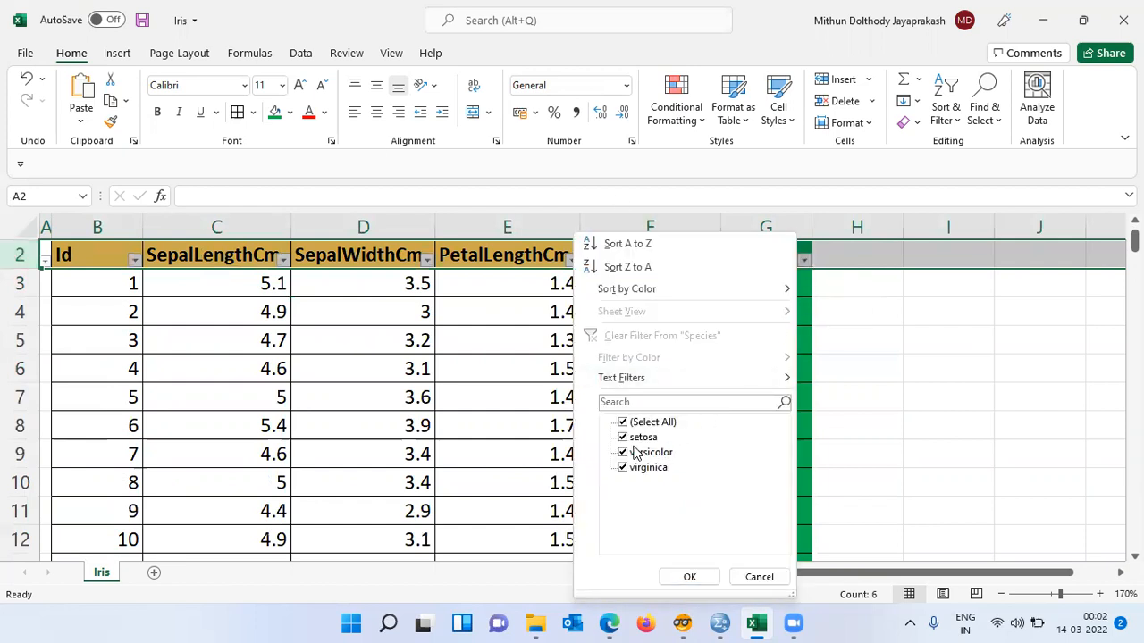
pyautogui.click(759, 577)
# - Turn the header-row filters off again and return to the top of the sheet
pyautogui.hotkey('alt', 'd')
pyautogui.press('f')
pyautogui.press('f')
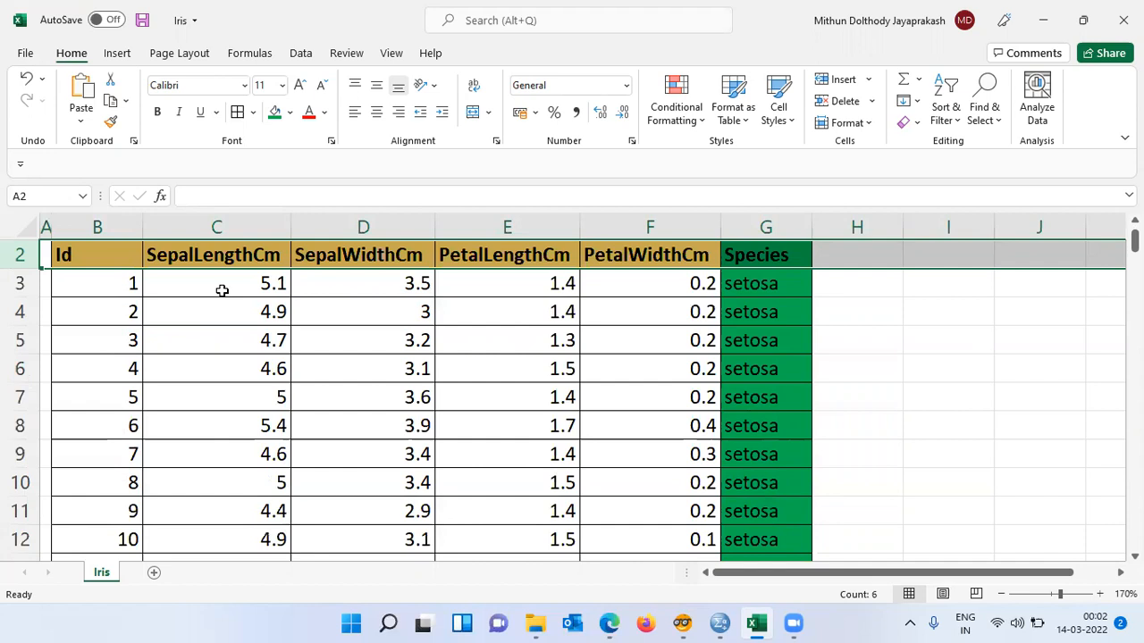
pyautogui.hotkey('ctrl', 'Home')
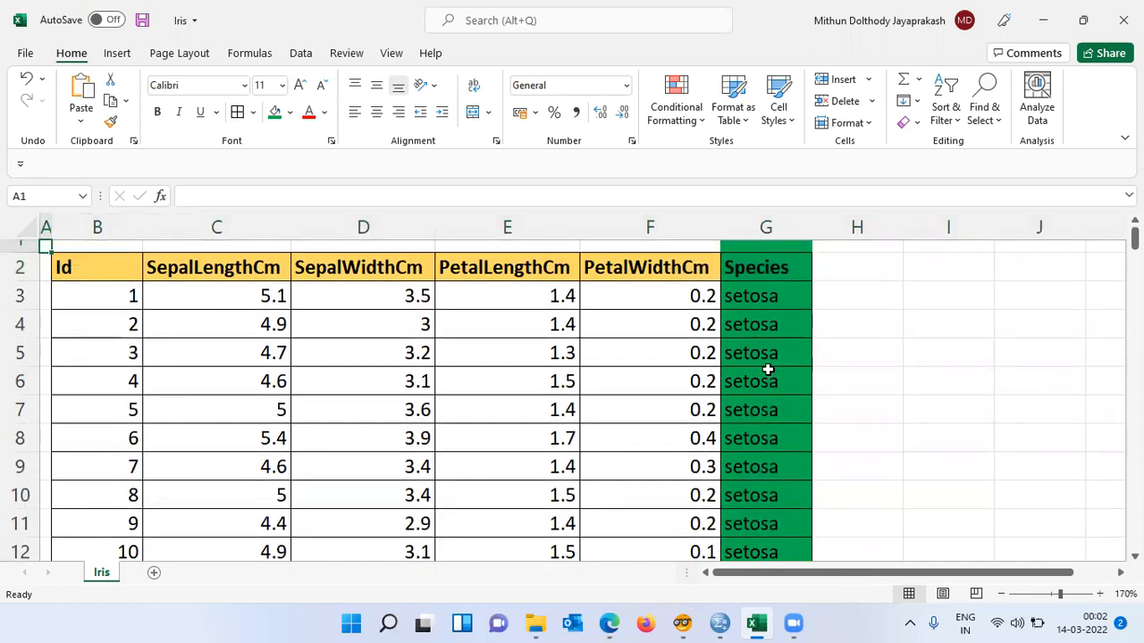
# - Switch to Orange and place a File widget from the Data category on the canvas
pyautogui.moveTo(682, 623)
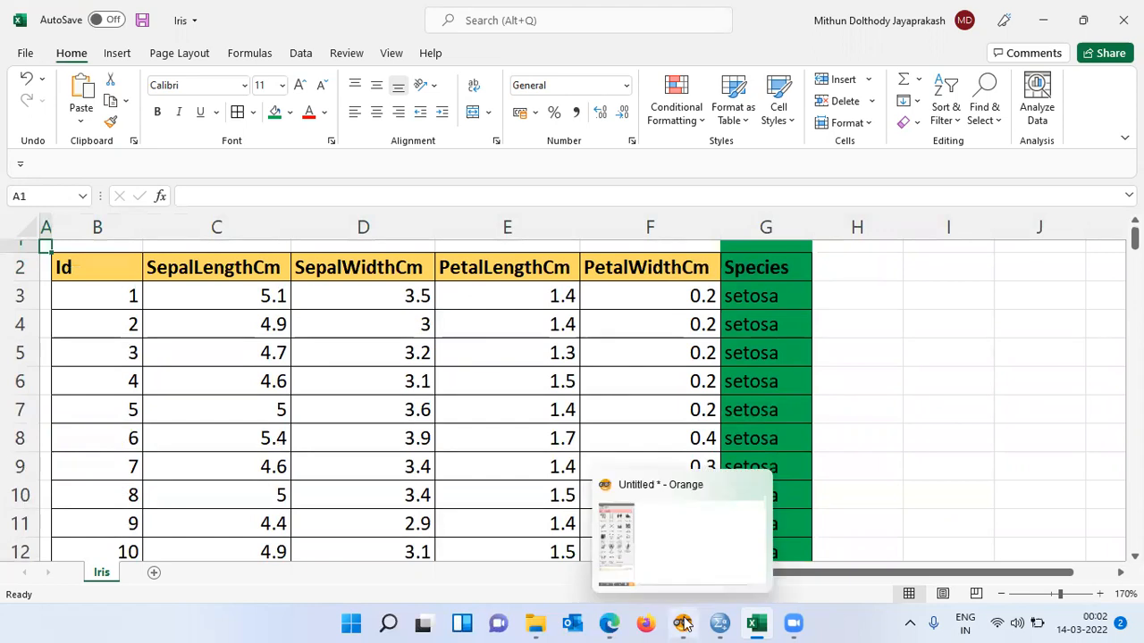
pyautogui.click(682, 527)
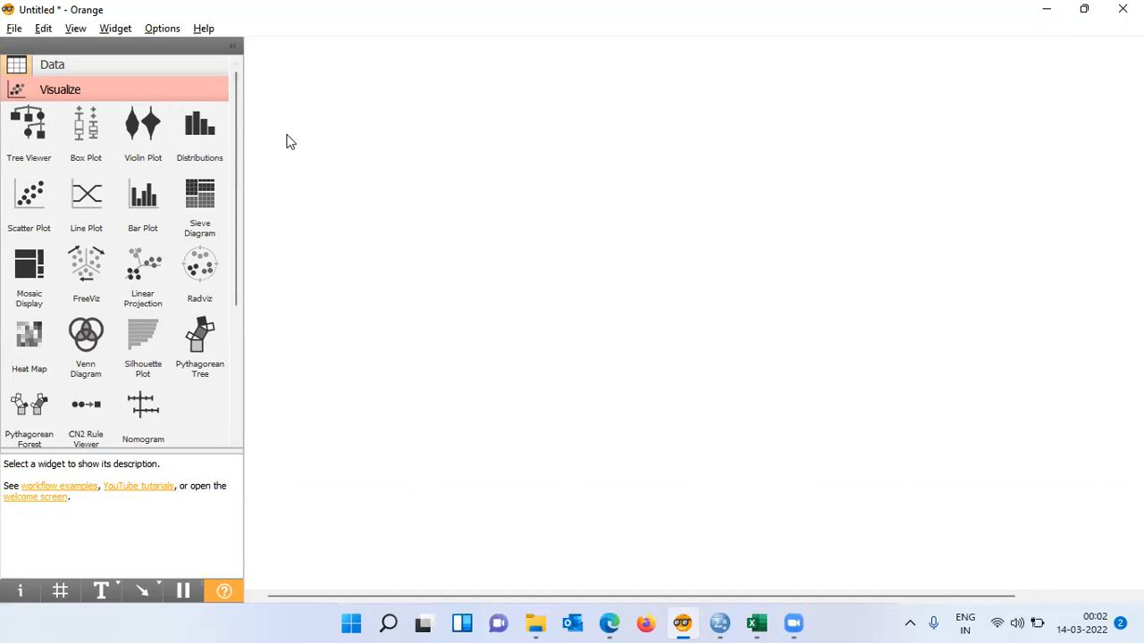
pyautogui.click(70, 68)
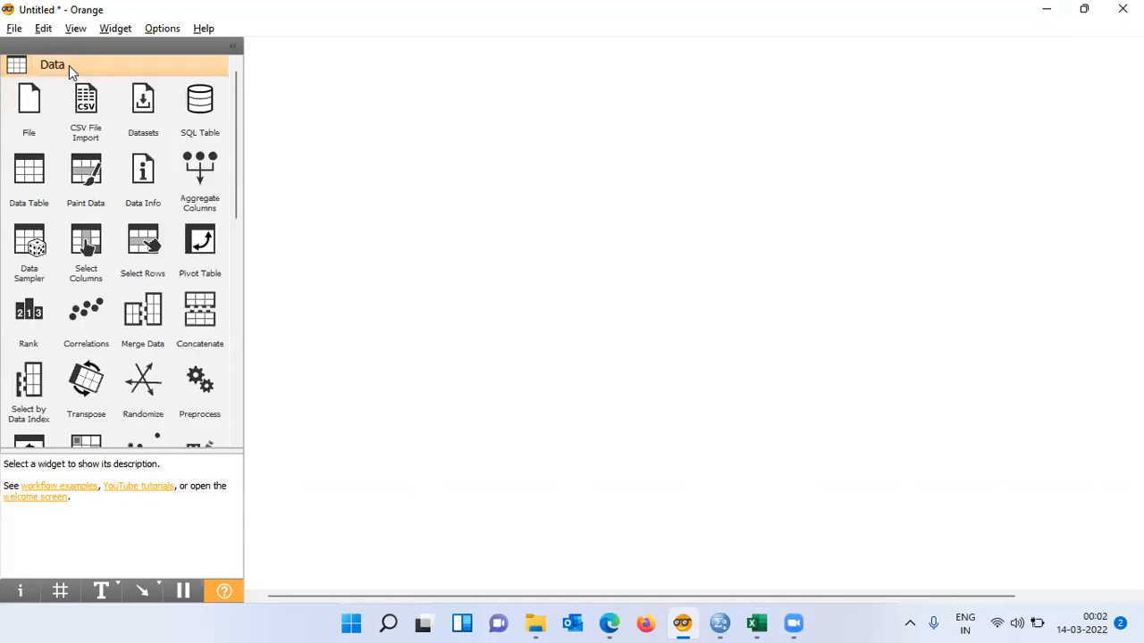
pyautogui.click(32, 114)
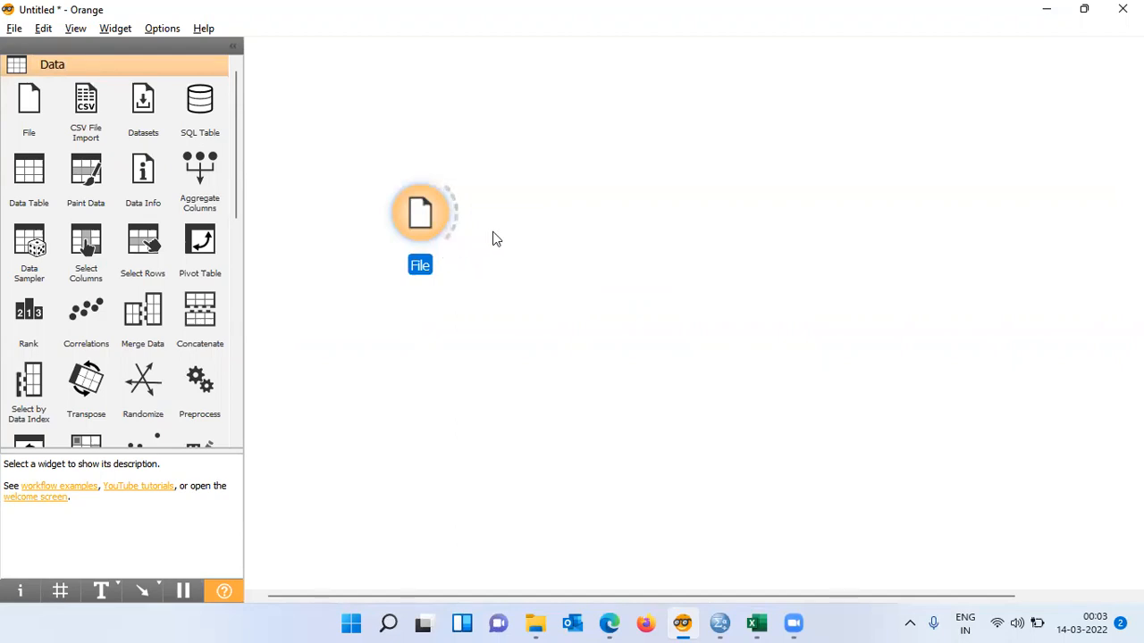
# - Open the File widget and load the Iris file from the R sample files folder
pyautogui.doubleClick(438, 222)
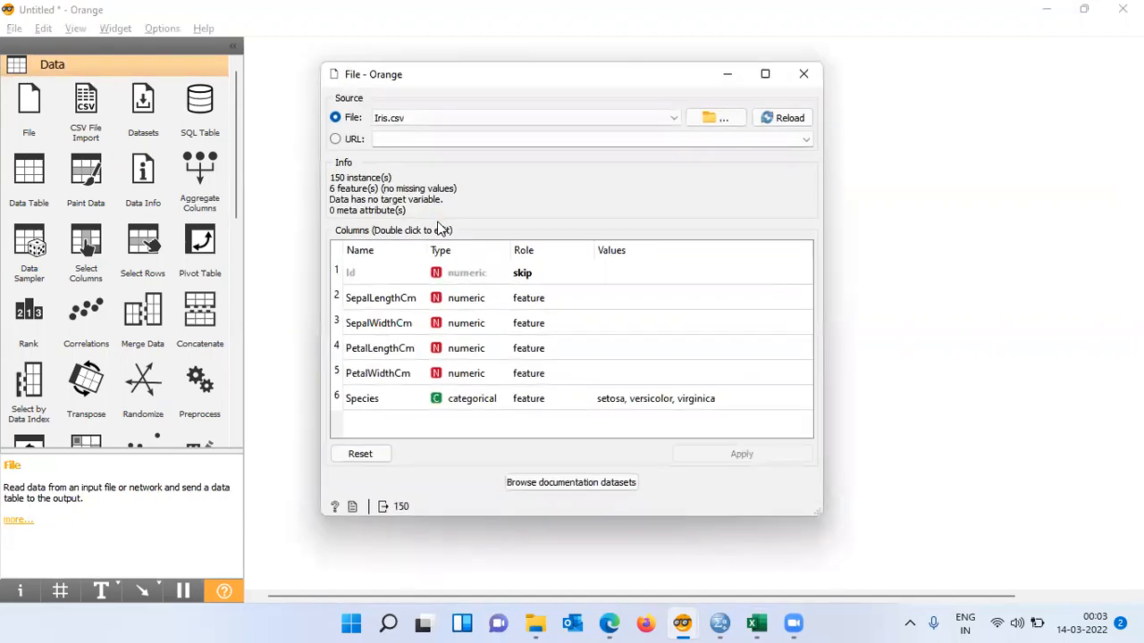
pyautogui.click(722, 120)
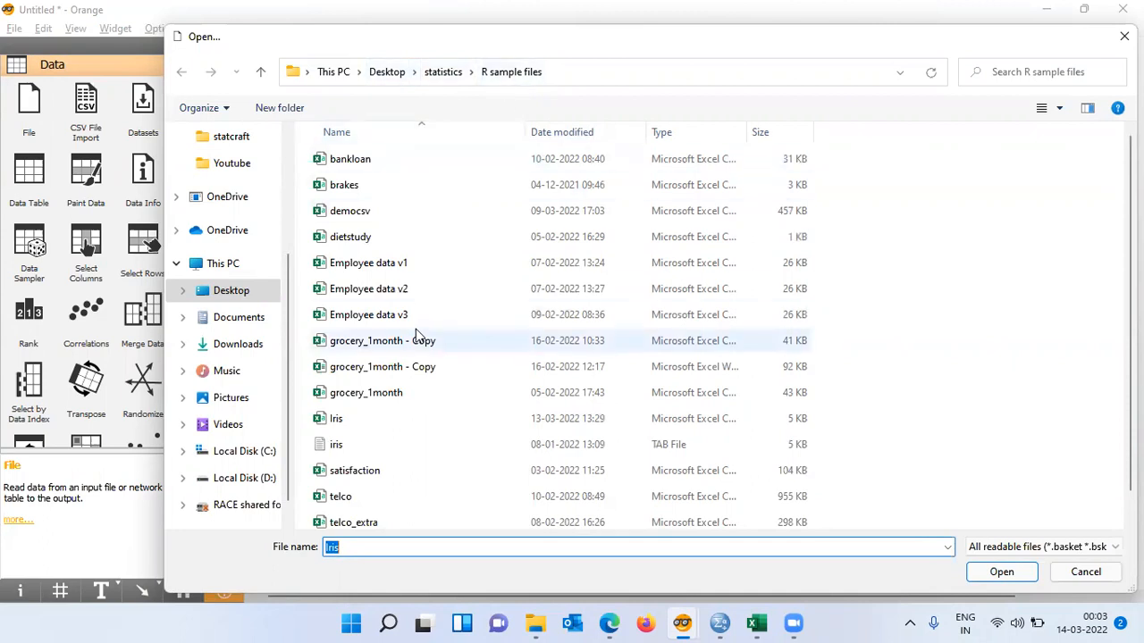
pyautogui.click(348, 422)
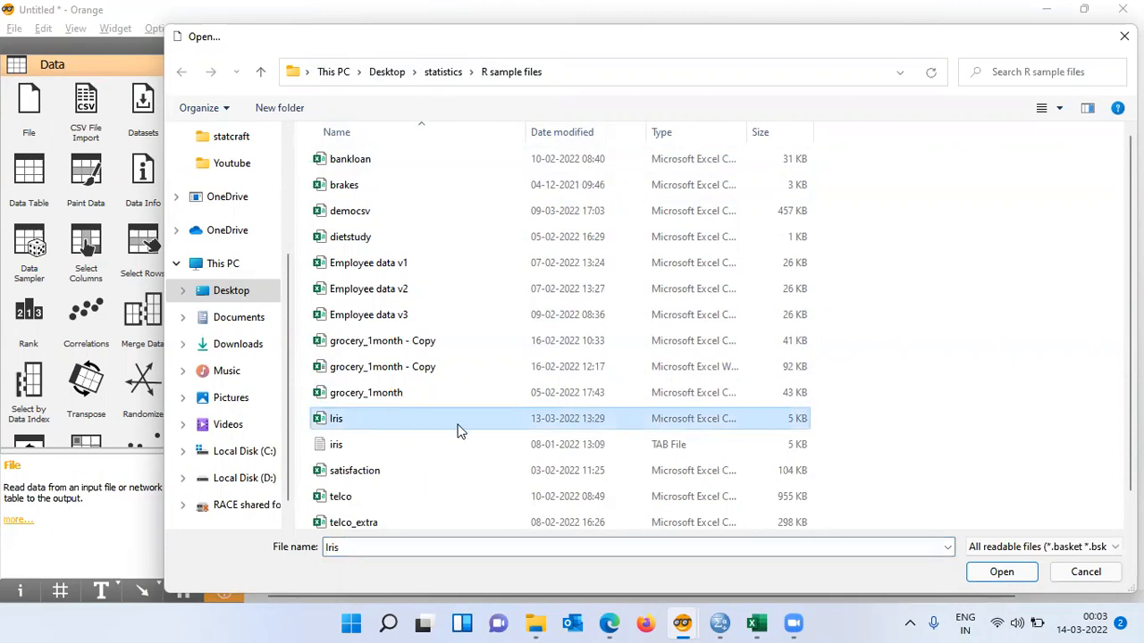
pyautogui.click(1017, 577)
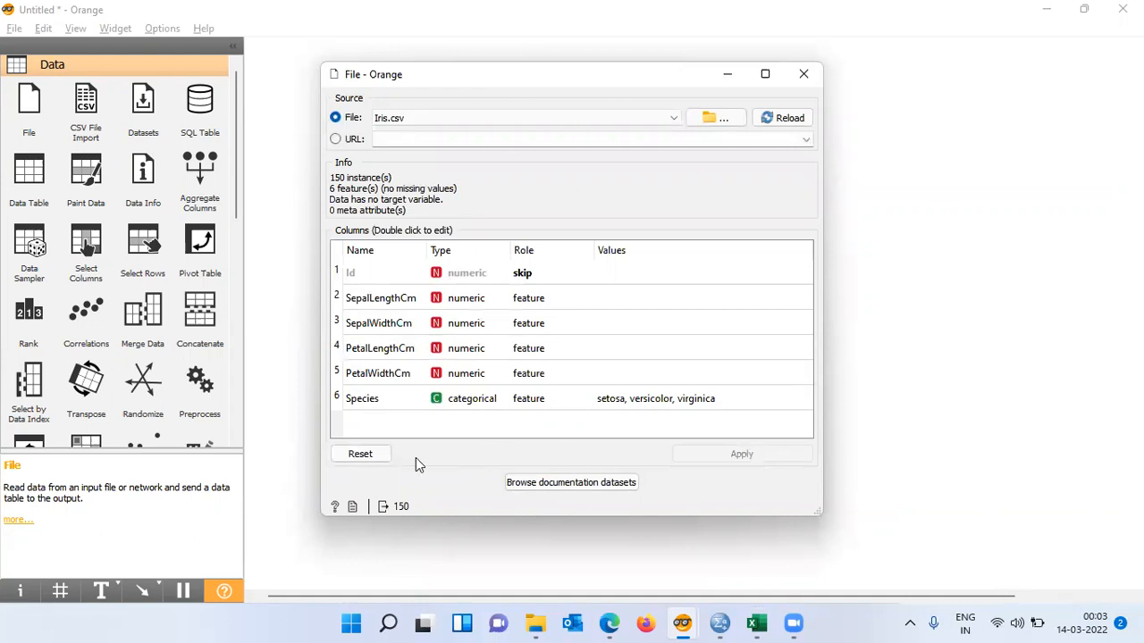
# - Reset the column settings and set the Id column's role to skip
pyautogui.click(376, 457)
pyautogui.doubleClick(565, 279)
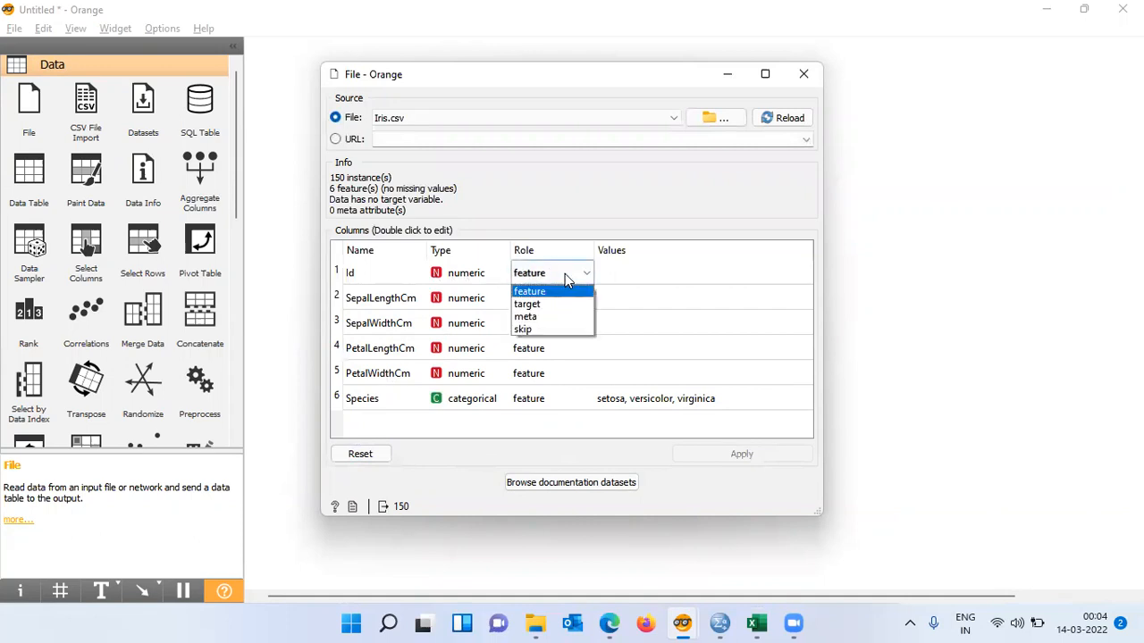
pyautogui.click(539, 331)
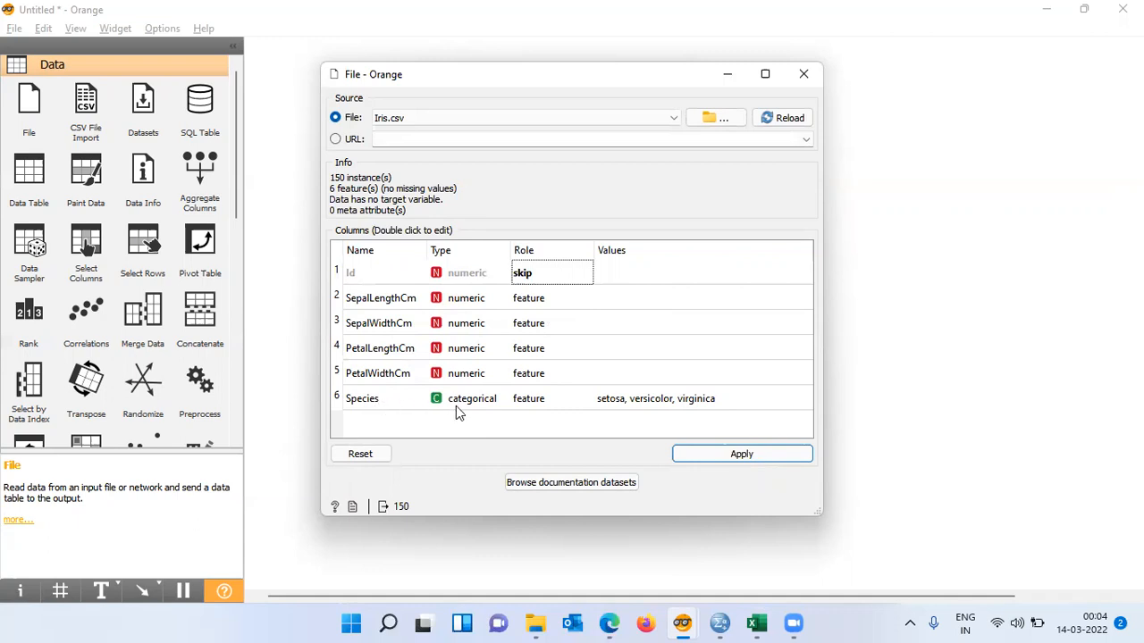
# - Set the Species column's role to target, apply the change, and close the File widget
pyautogui.doubleClick(554, 406)
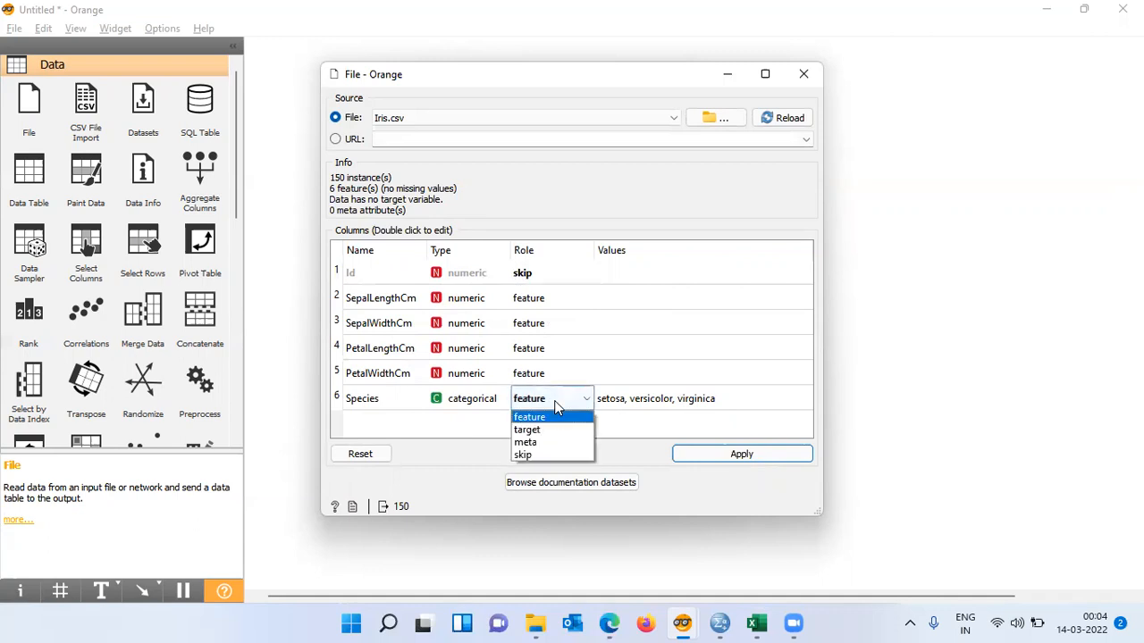
pyautogui.click(531, 430)
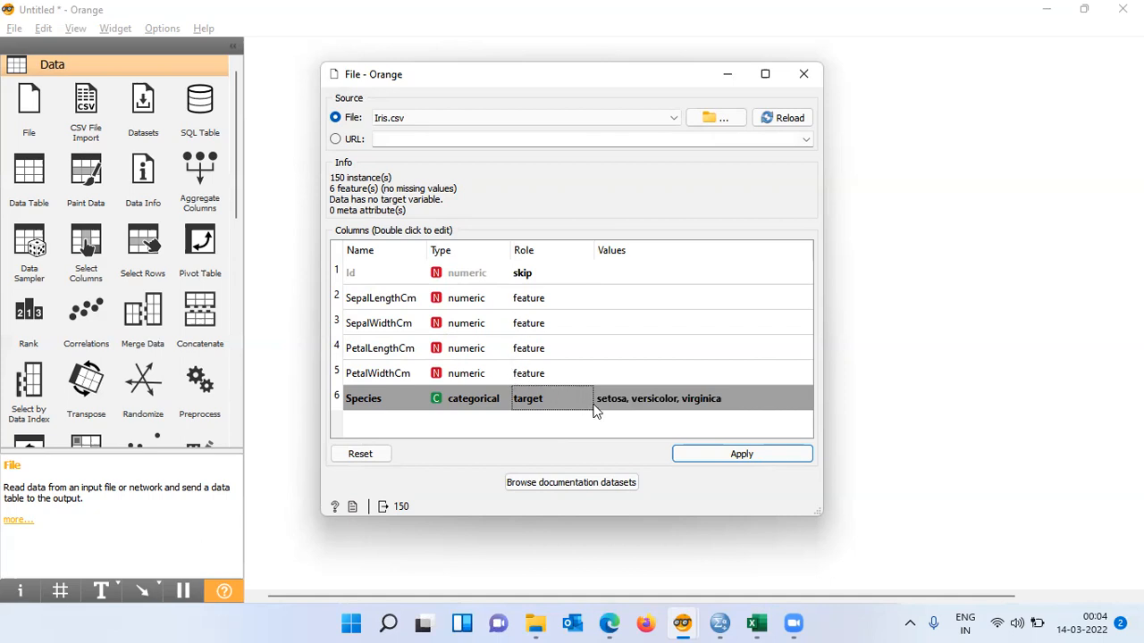
pyautogui.click(752, 459)
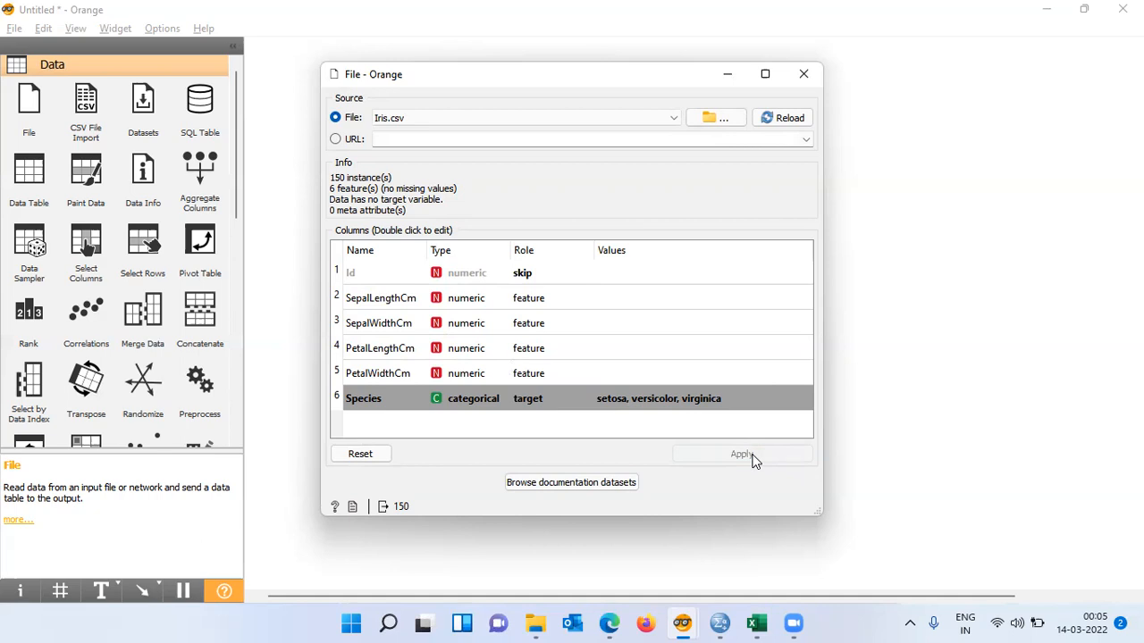
pyautogui.click(803, 75)
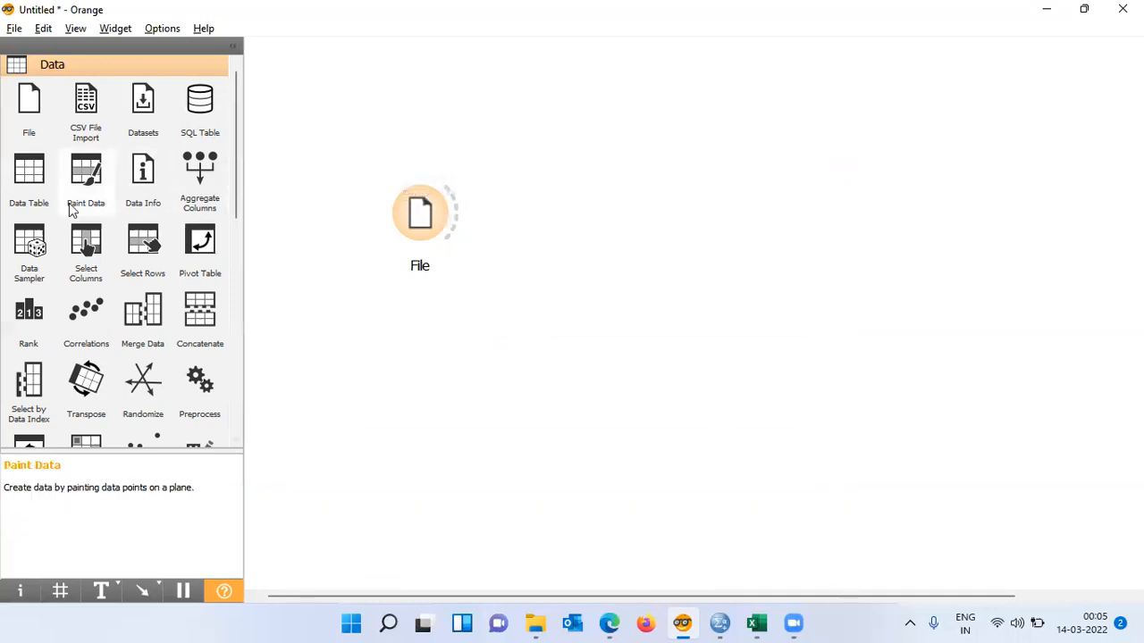
# - Add a Data Table widget and connect the File widget's output to it
pyautogui.click(30, 181)
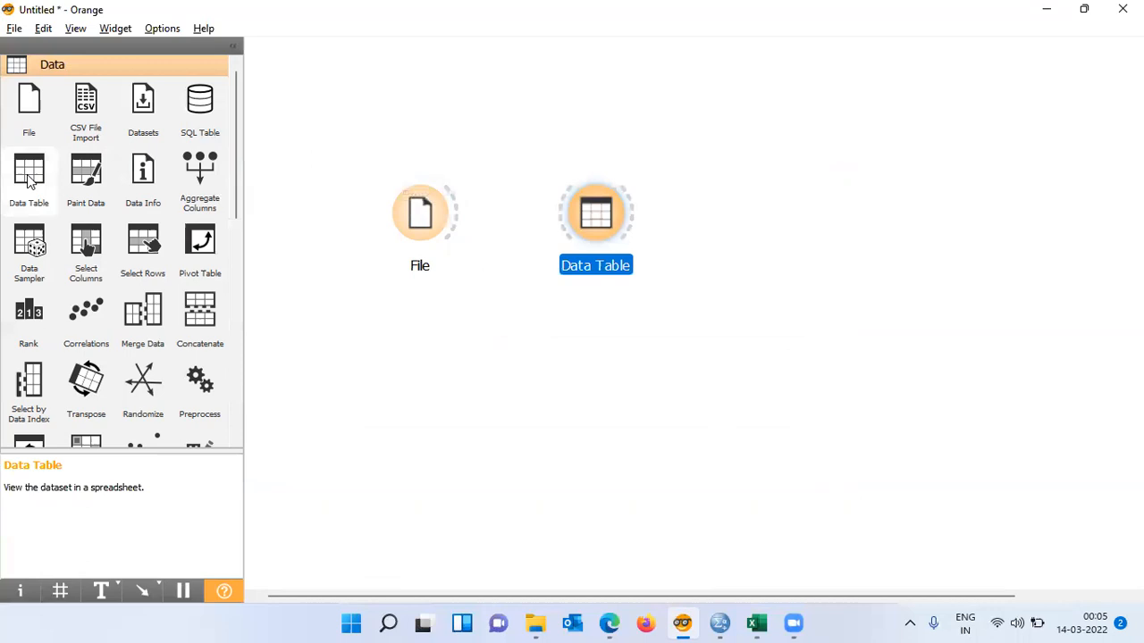
pyautogui.moveTo(459, 221); pyautogui.dragTo(559, 211)
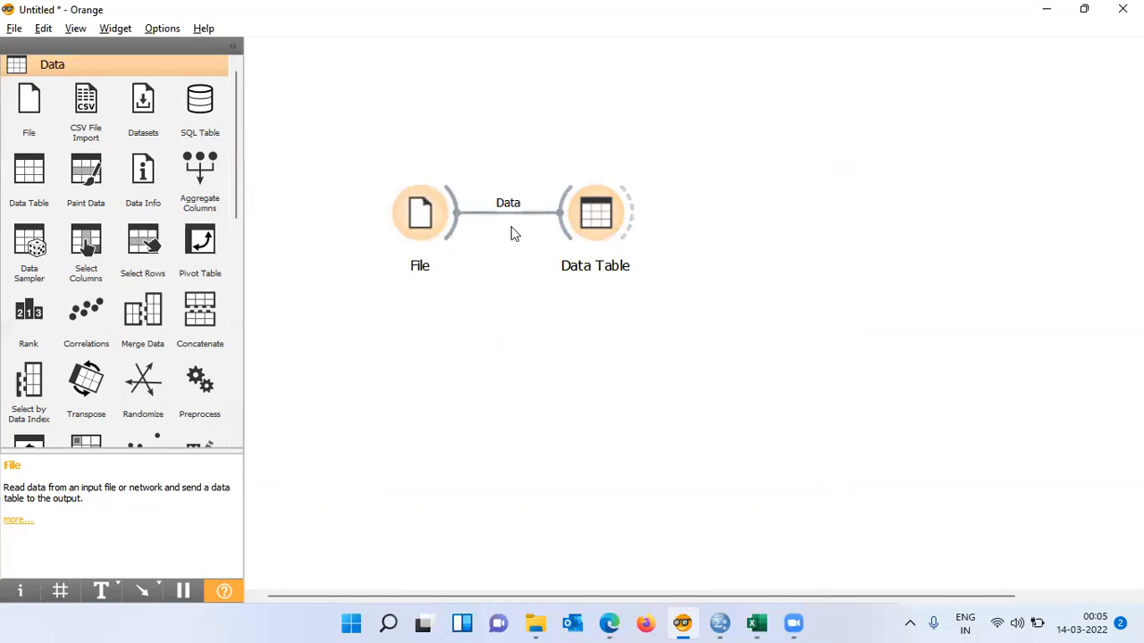
# - Open the Data Table and turn off visualization of numeric values
pyautogui.doubleClick(601, 222)
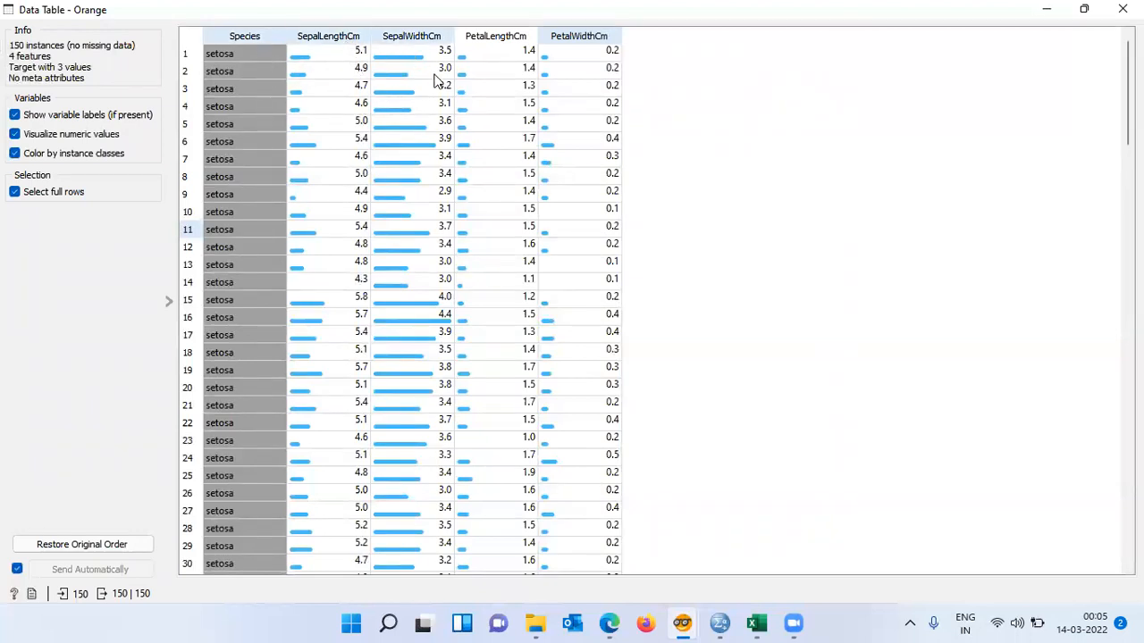
pyautogui.click(16, 134)
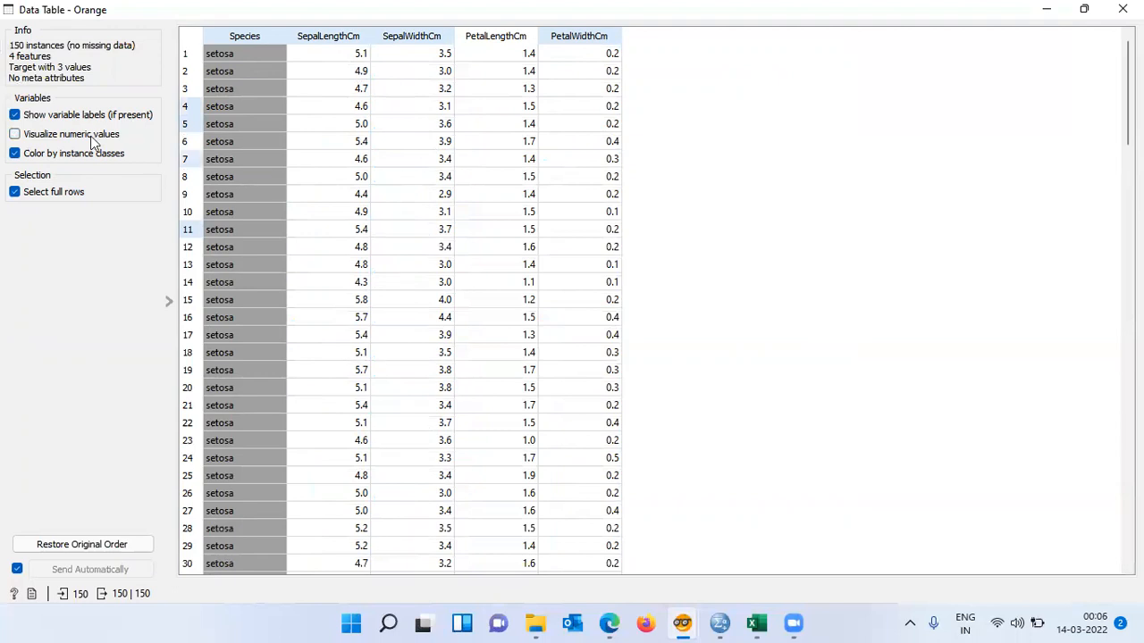
# - Turn numeric value visualization back on, scroll through the rows of all three species, and close the Data Table
pyautogui.click(22, 138)
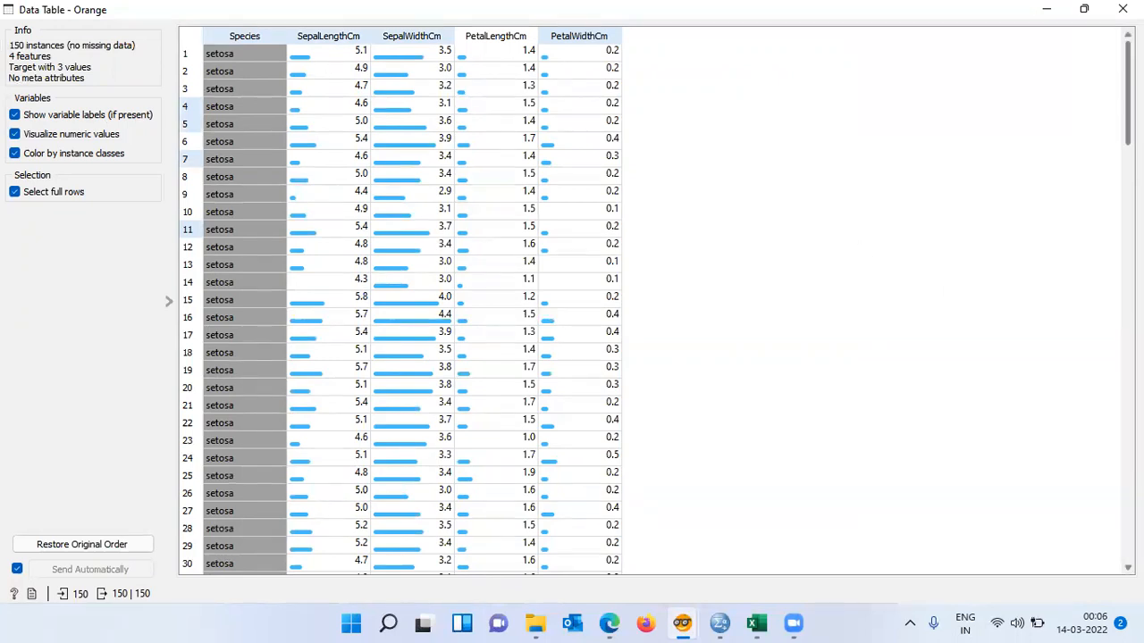
pyautogui.scroll(-12, 655, 308)
pyautogui.scroll(-1, 402, 308)
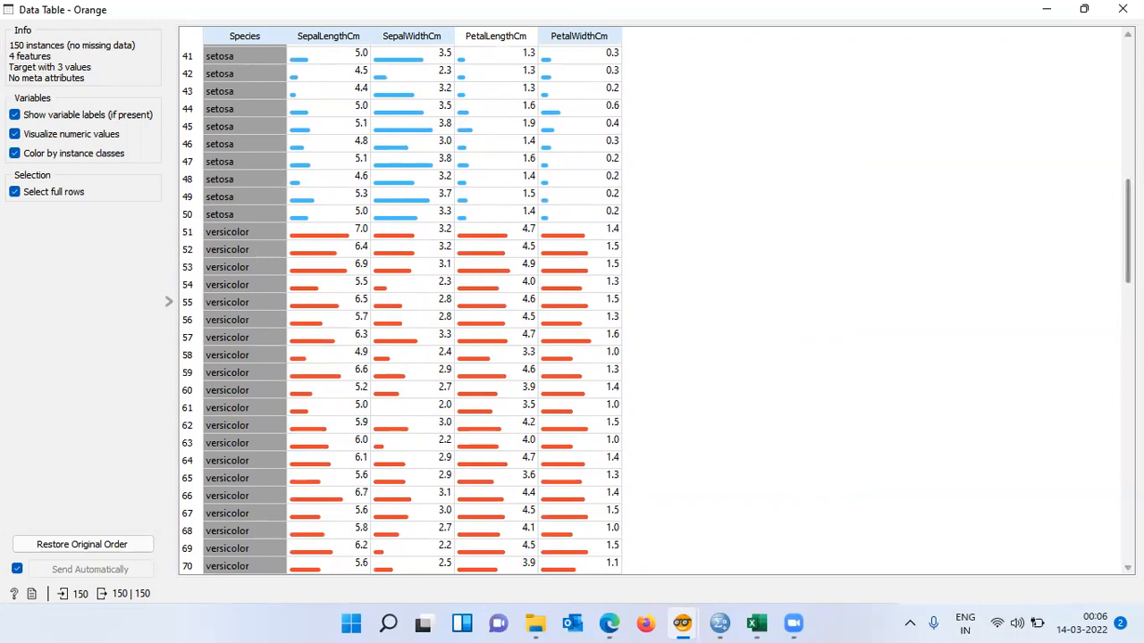
pyautogui.moveTo(1128, 230); pyautogui.dragTo(1127, 409)
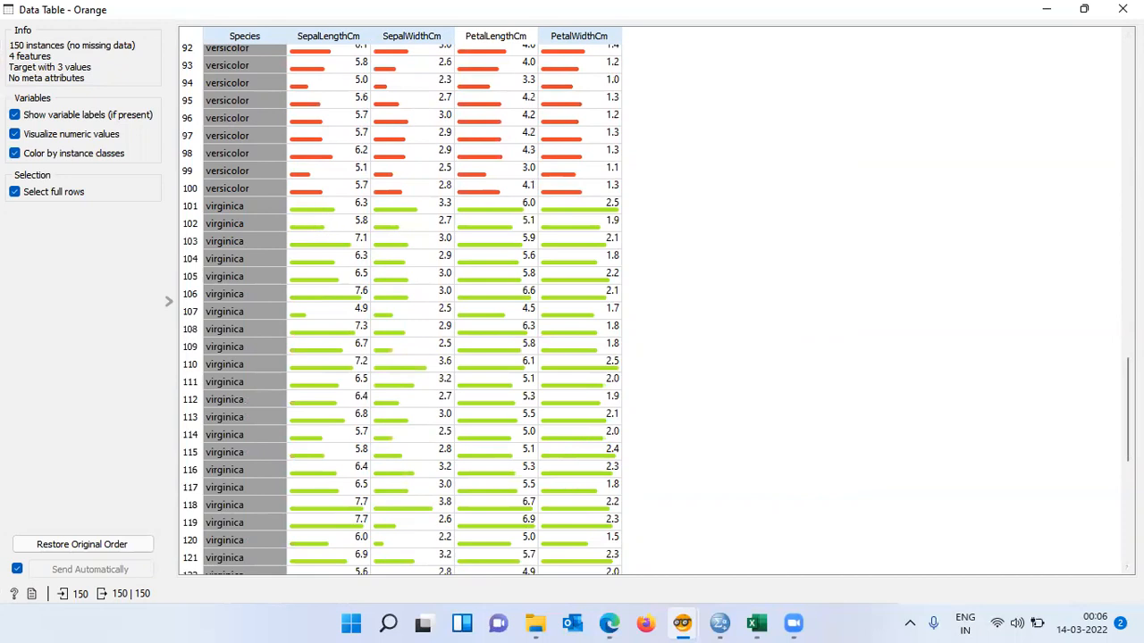
pyautogui.moveTo(1127, 409); pyautogui.dragTo(1127, 93)
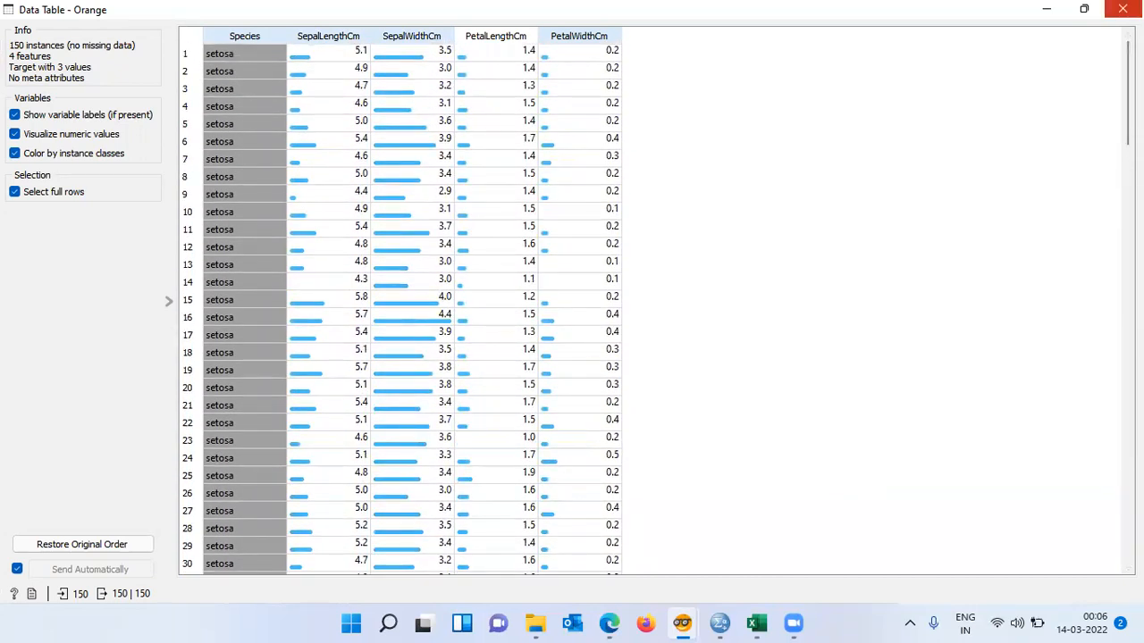
pyautogui.click(1122, 8)
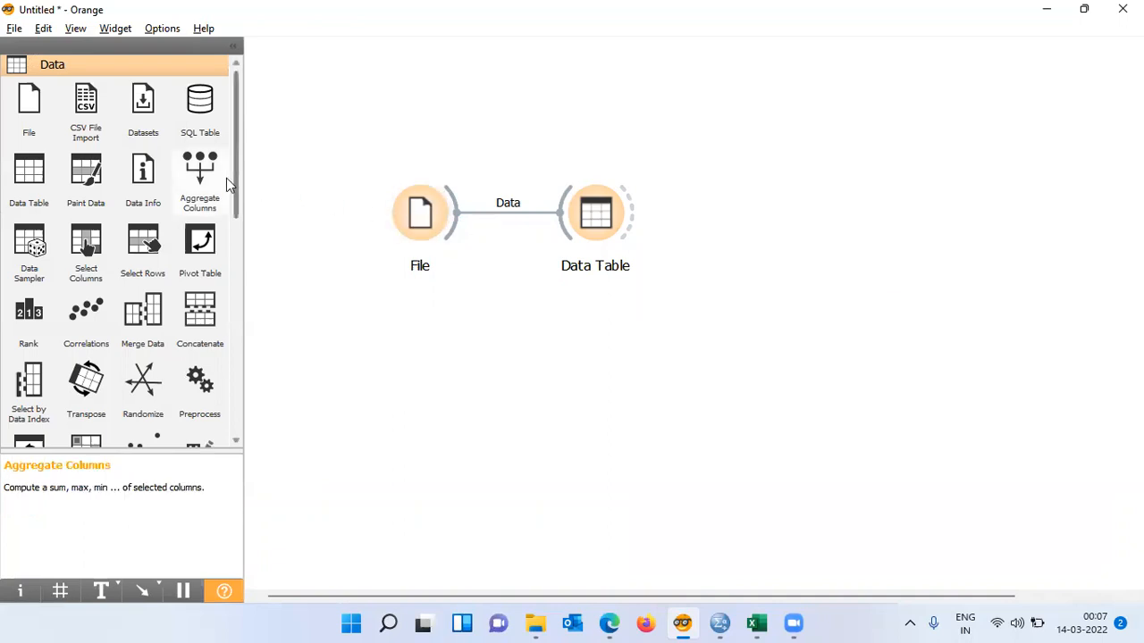
# - Add a Scatter Plot widget to the canvas from the Visualize category
pyautogui.moveTo(238, 183); pyautogui.dragTo(240, 401)
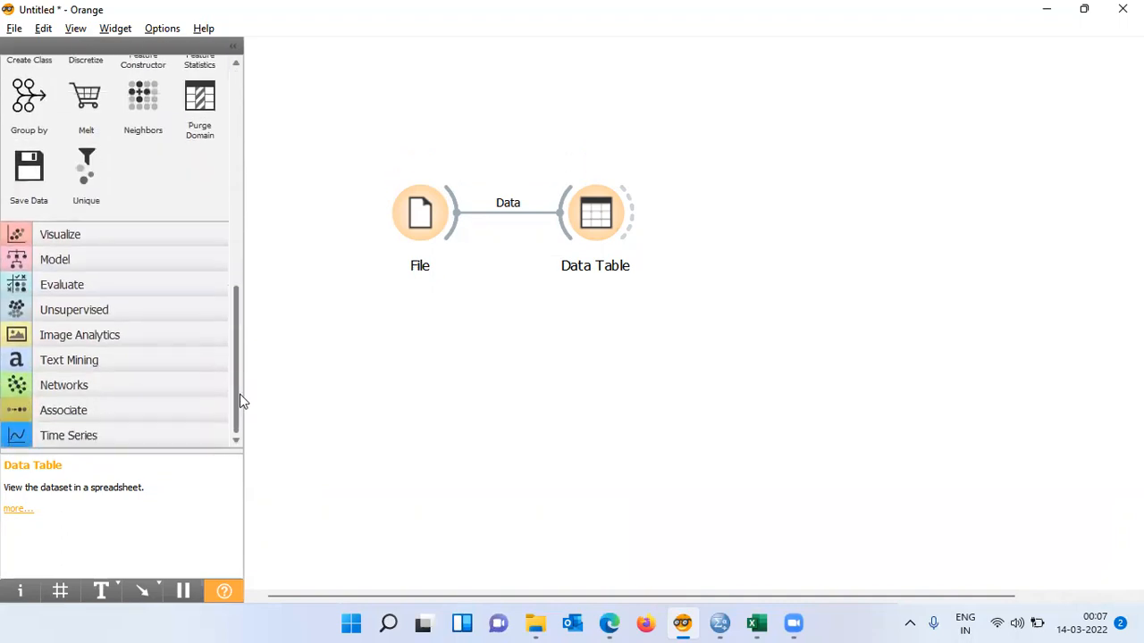
pyautogui.click(77, 238)
pyautogui.moveTo(237, 222); pyautogui.dragTo(250, 96)
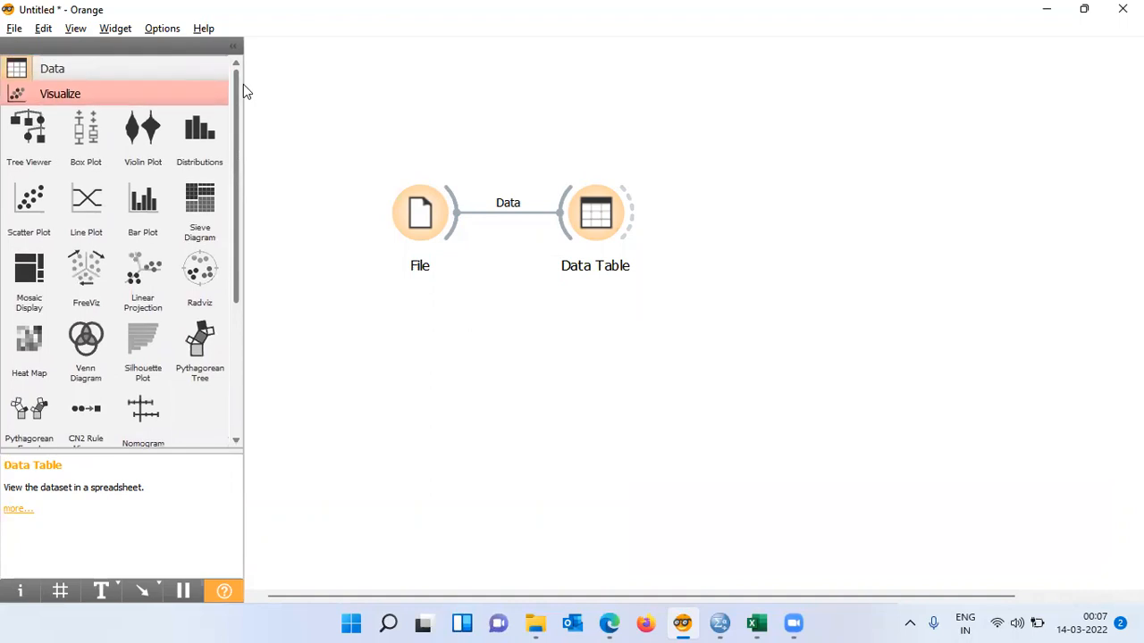
pyautogui.click(29, 208)
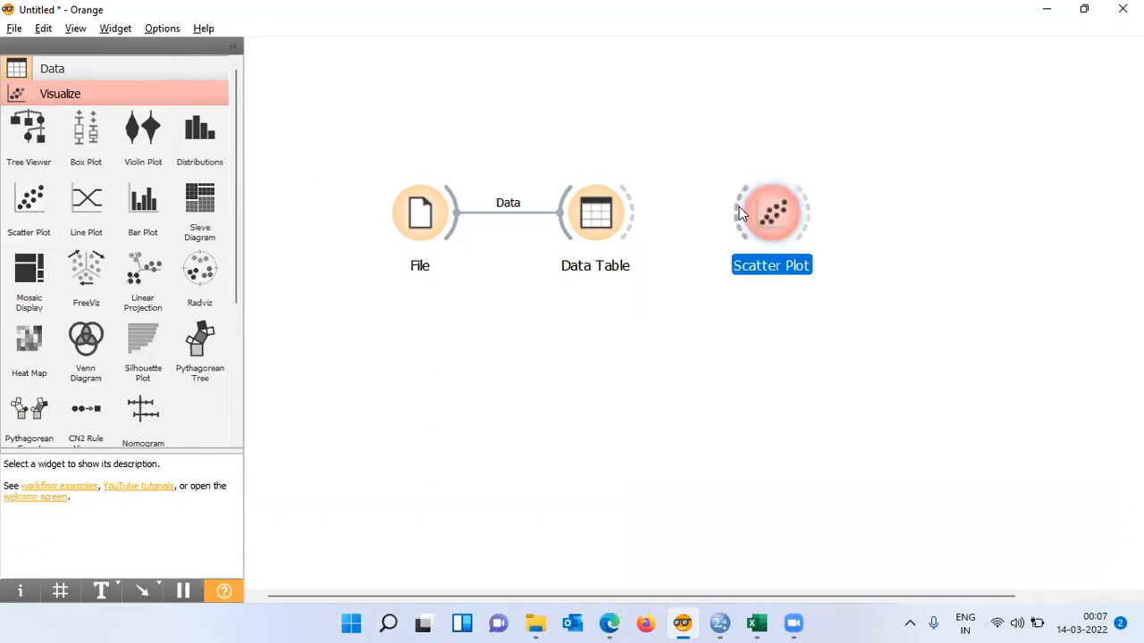
# - Place the Scatter Plot below the Data Table and connect the File widget's output to it
pyautogui.moveTo(765, 221); pyautogui.dragTo(591, 337)
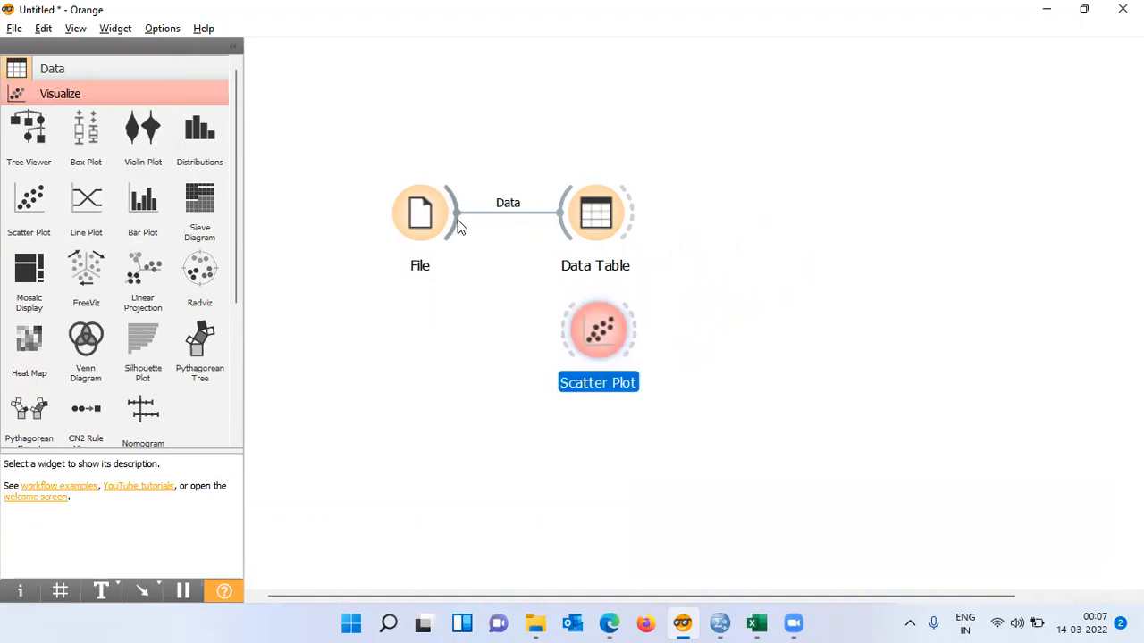
pyautogui.moveTo(453, 214); pyautogui.dragTo(590, 332)
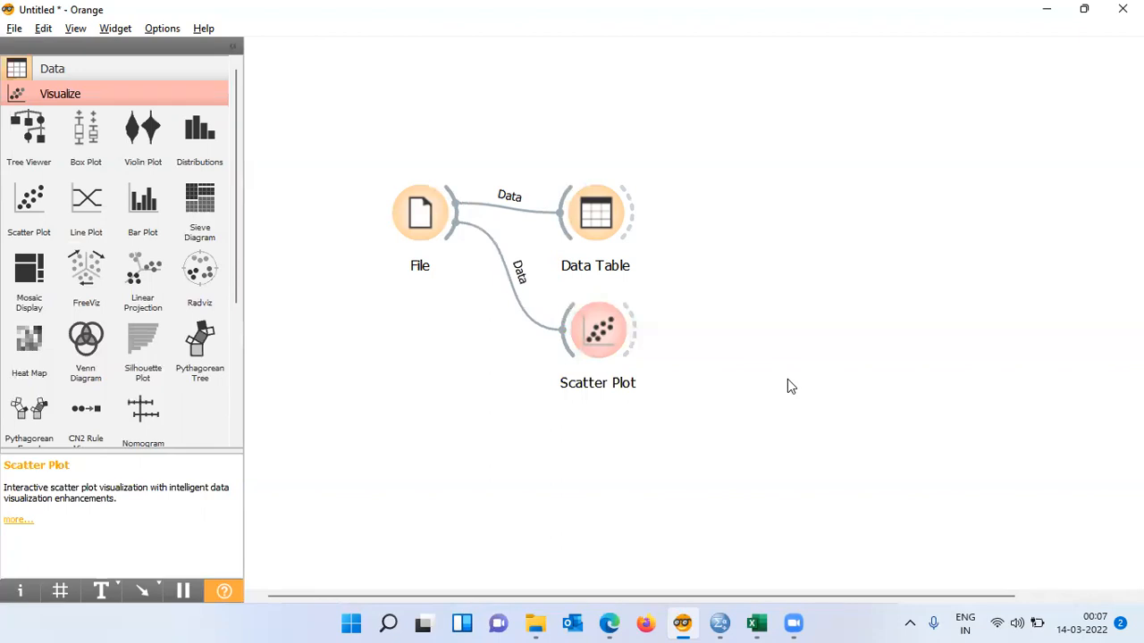
# - Open the Scatter Plot and set its y axis to PetalLengthCm
pyautogui.doubleClick(601, 338)
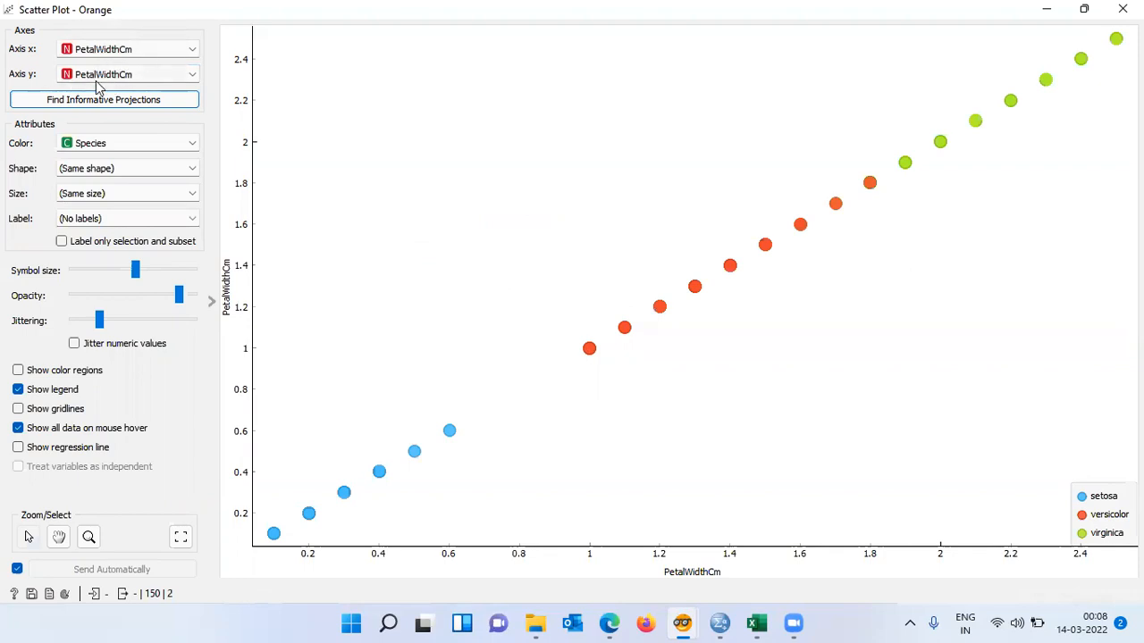
pyautogui.click(192, 75)
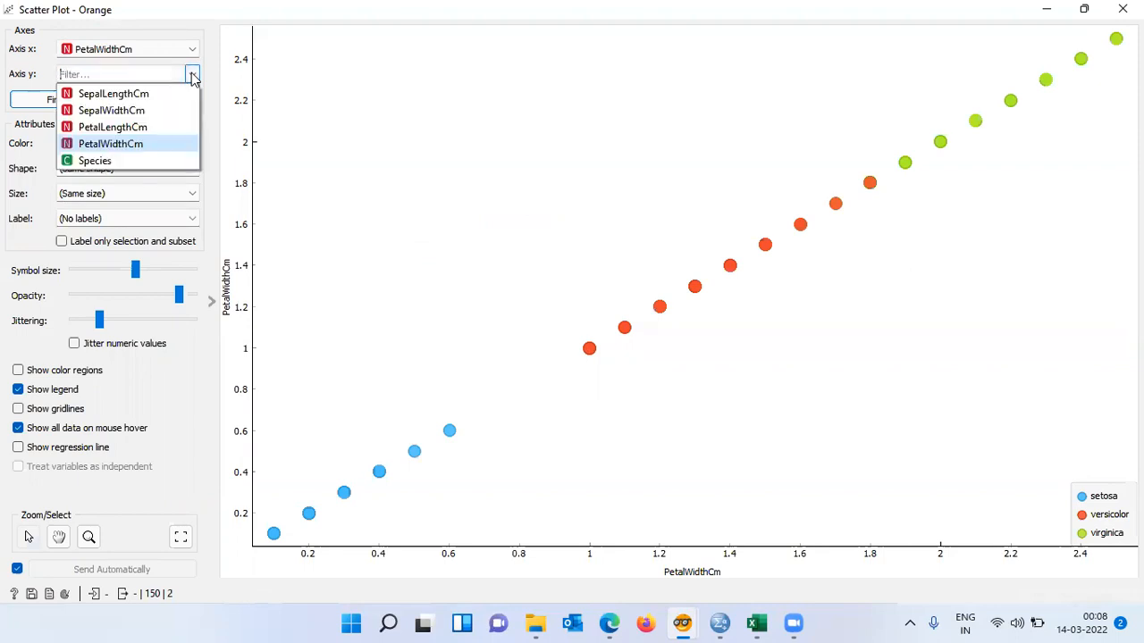
pyautogui.click(154, 128)
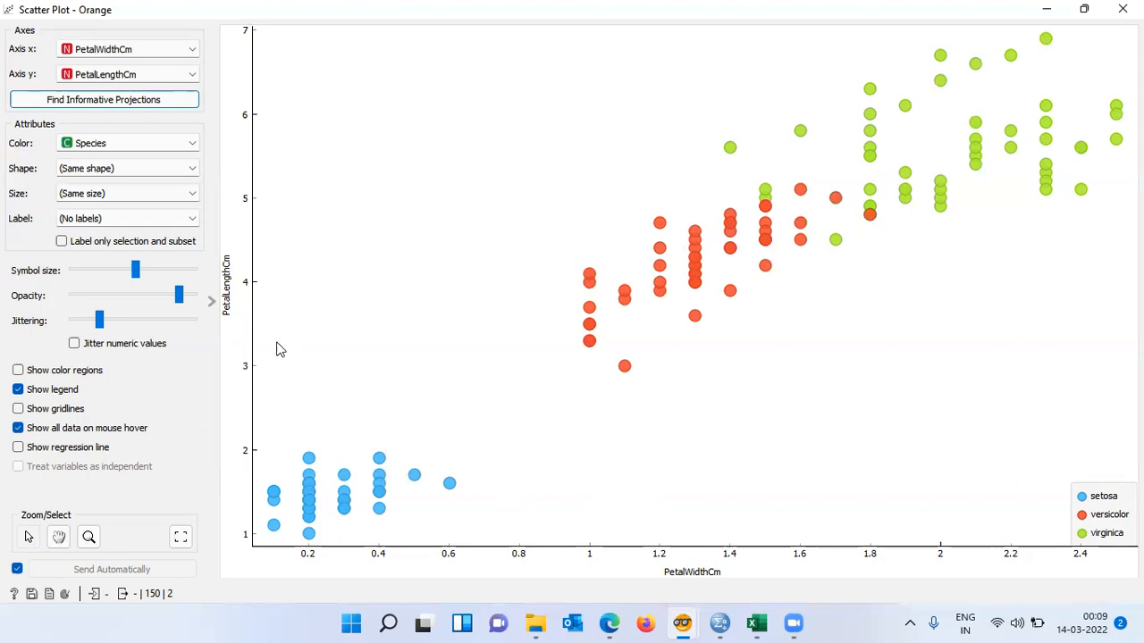
# - Set the x axis to SepalLengthCm and the y axis to SepalWidthCm, then close the Scatter Plot
pyautogui.click(192, 51)
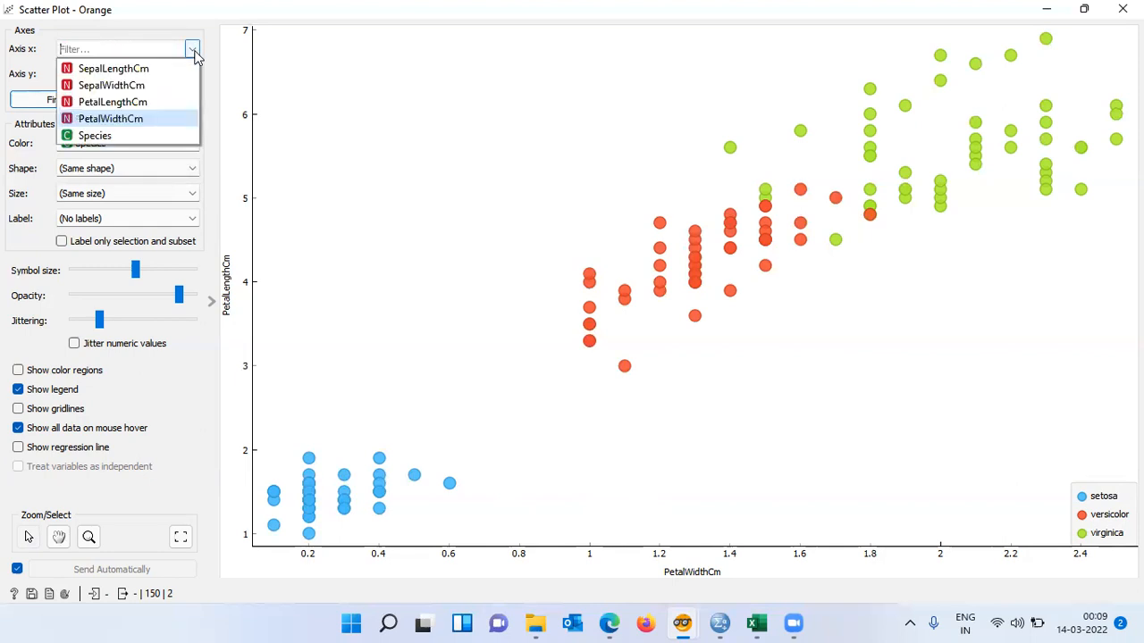
pyautogui.click(150, 69)
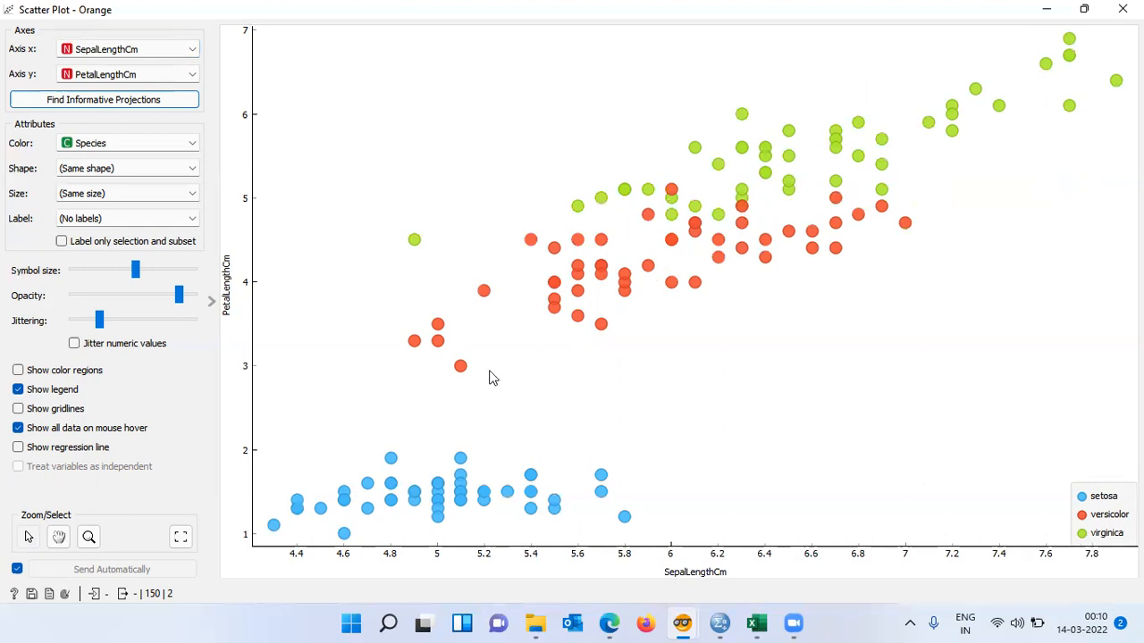
pyautogui.click(193, 75)
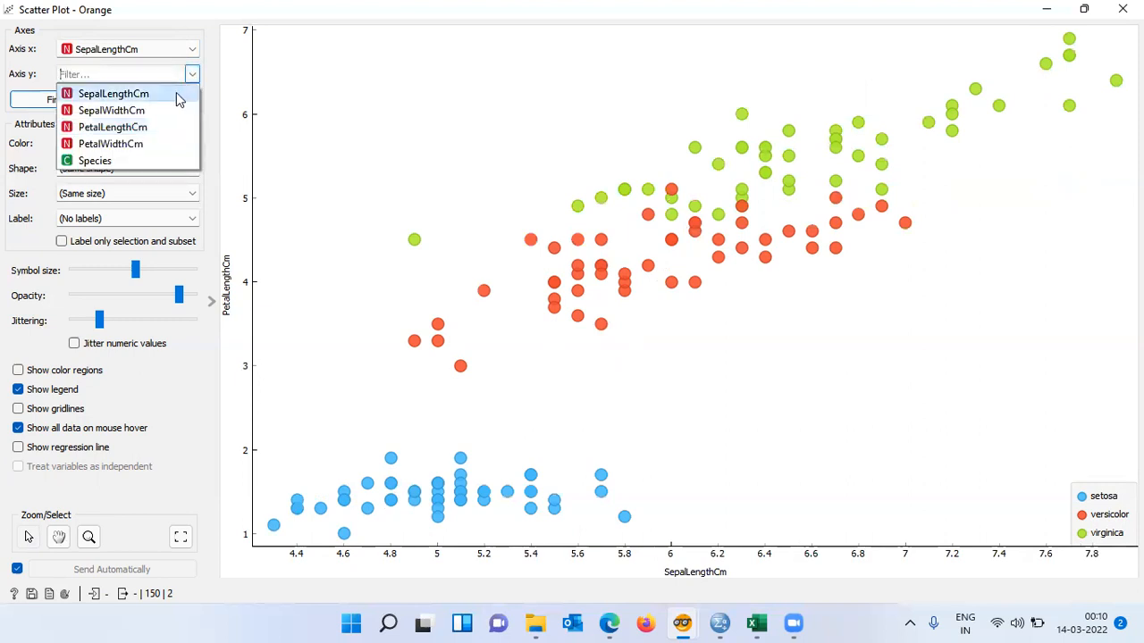
pyautogui.click(162, 118)
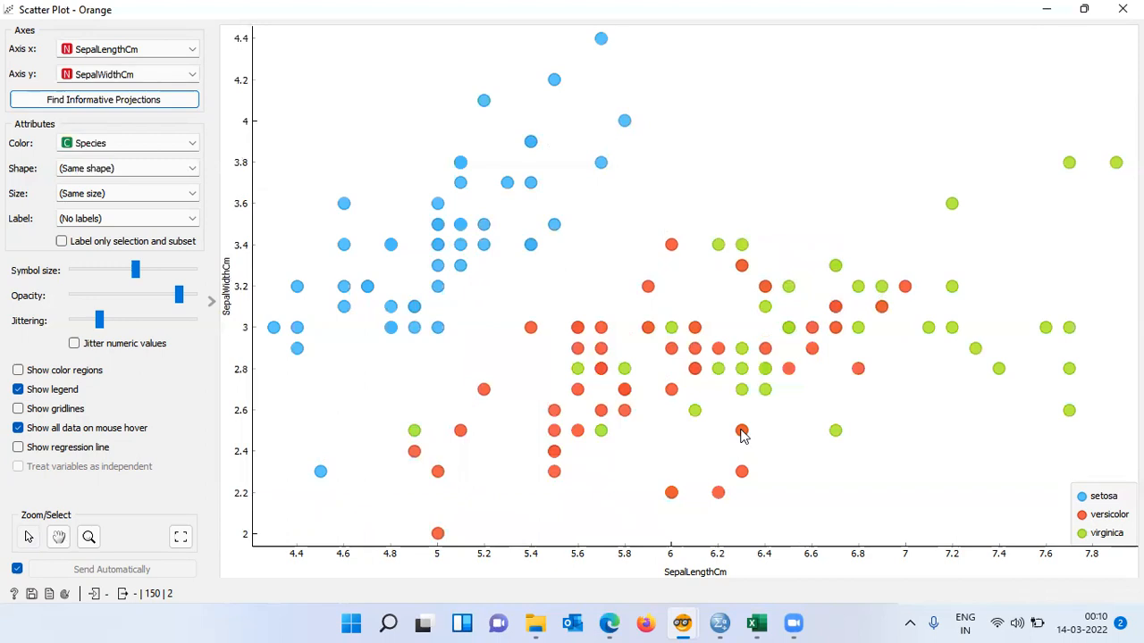
pyautogui.moveTo(836, 432)
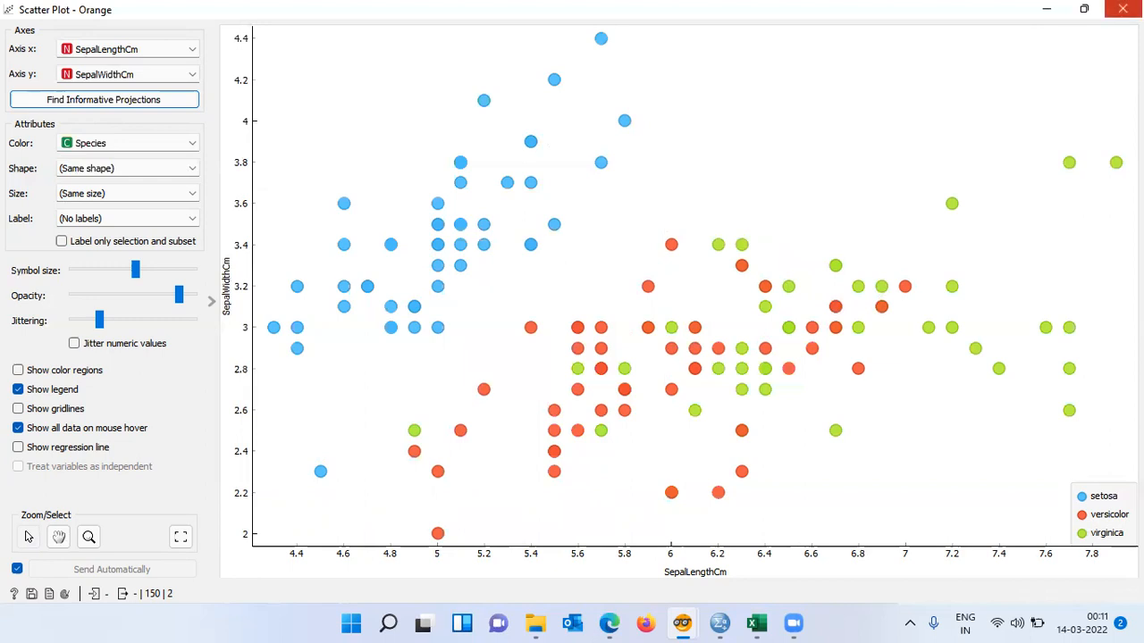
pyautogui.click(1122, 9)
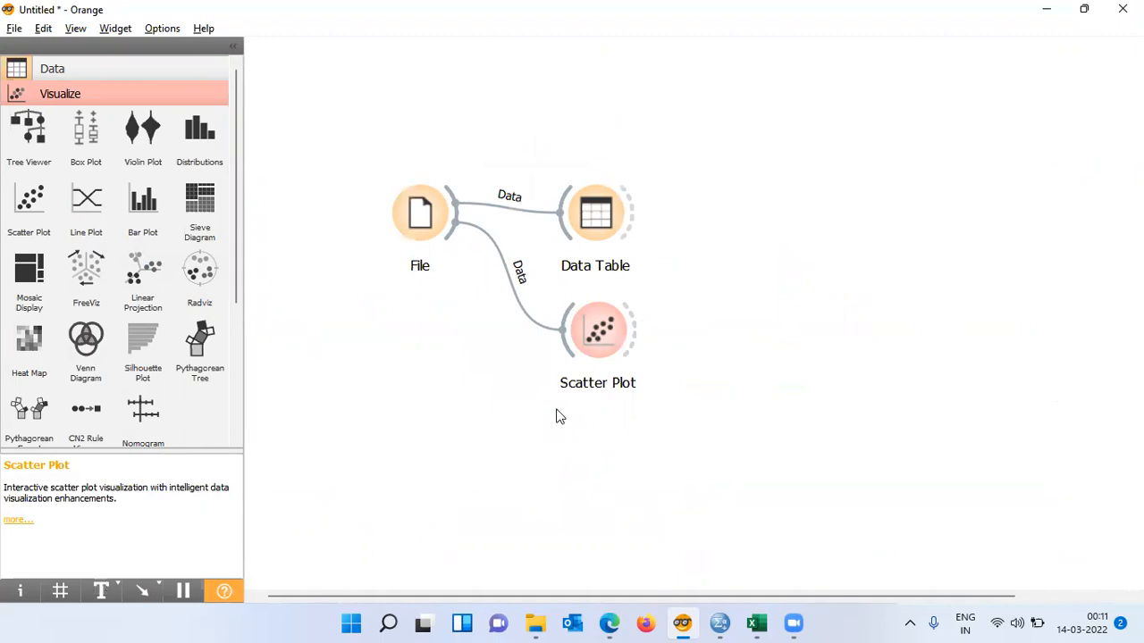
# - Add a Select Columns widget right of the Data Table and connect the Data Table's selected data to it
pyautogui.click(119, 79)
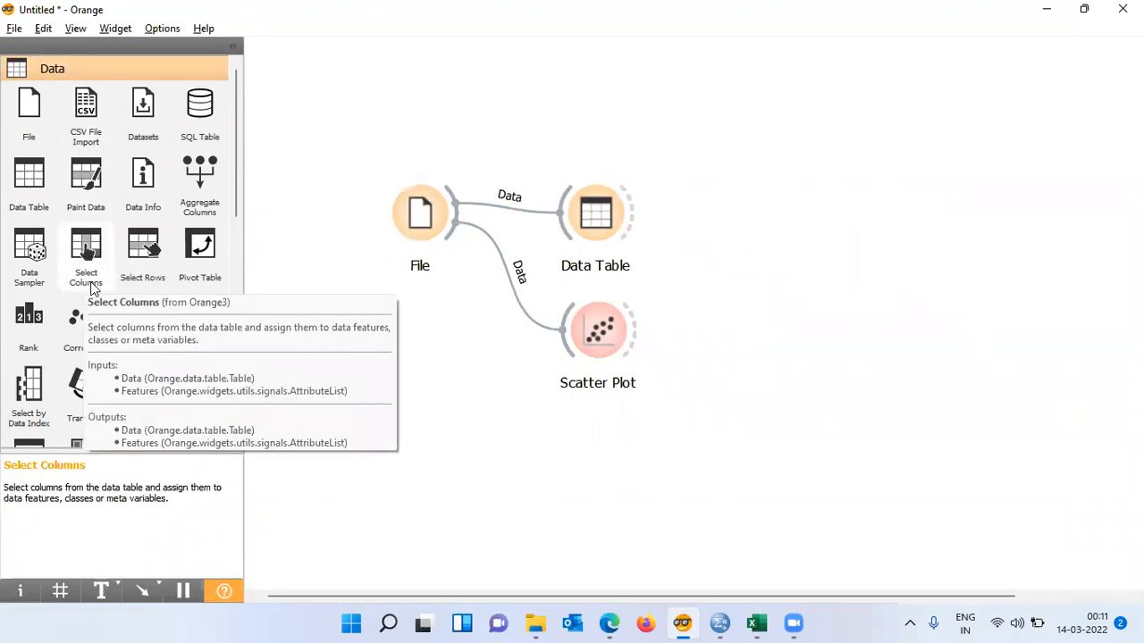
pyautogui.click(92, 257)
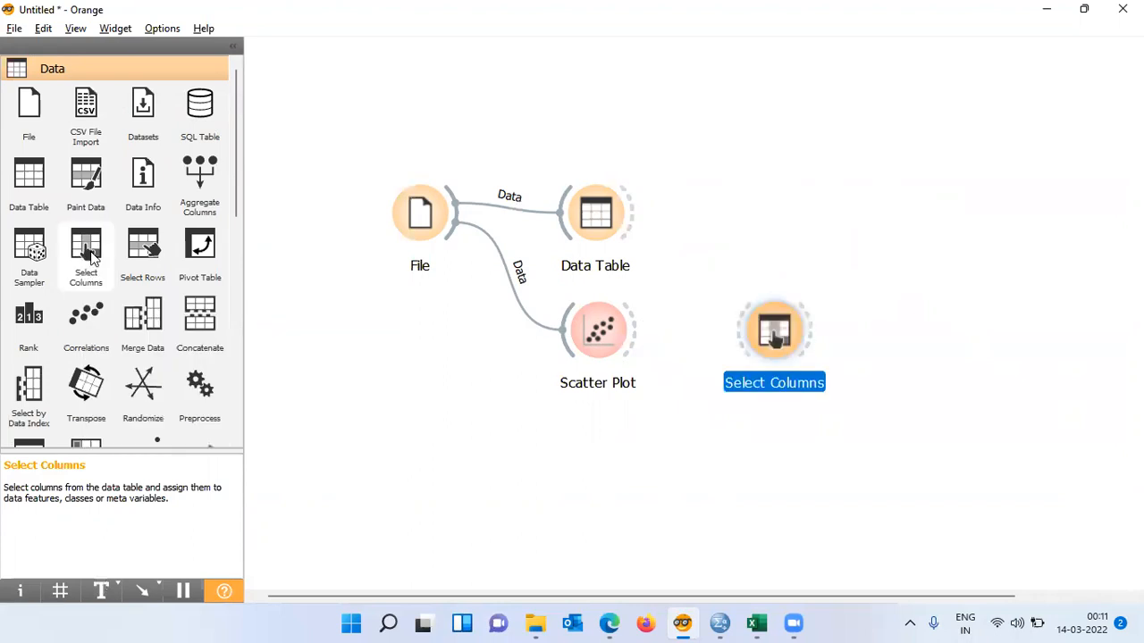
pyautogui.moveTo(755, 321); pyautogui.dragTo(745, 234)
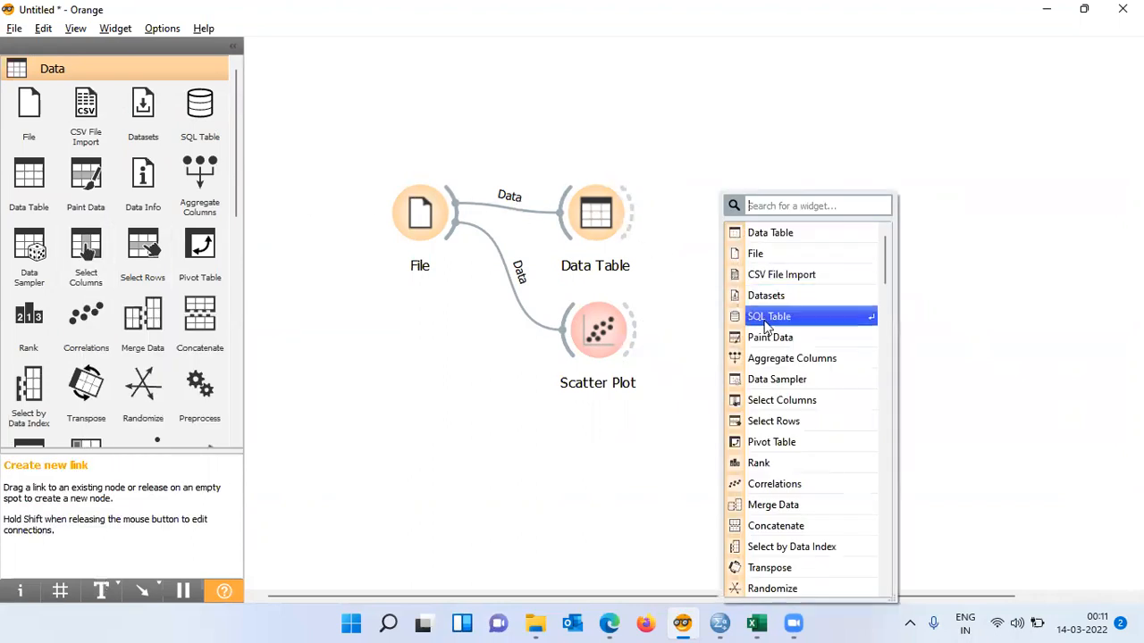
pyautogui.click(689, 286)
pyautogui.moveTo(770, 327); pyautogui.dragTo(741, 204)
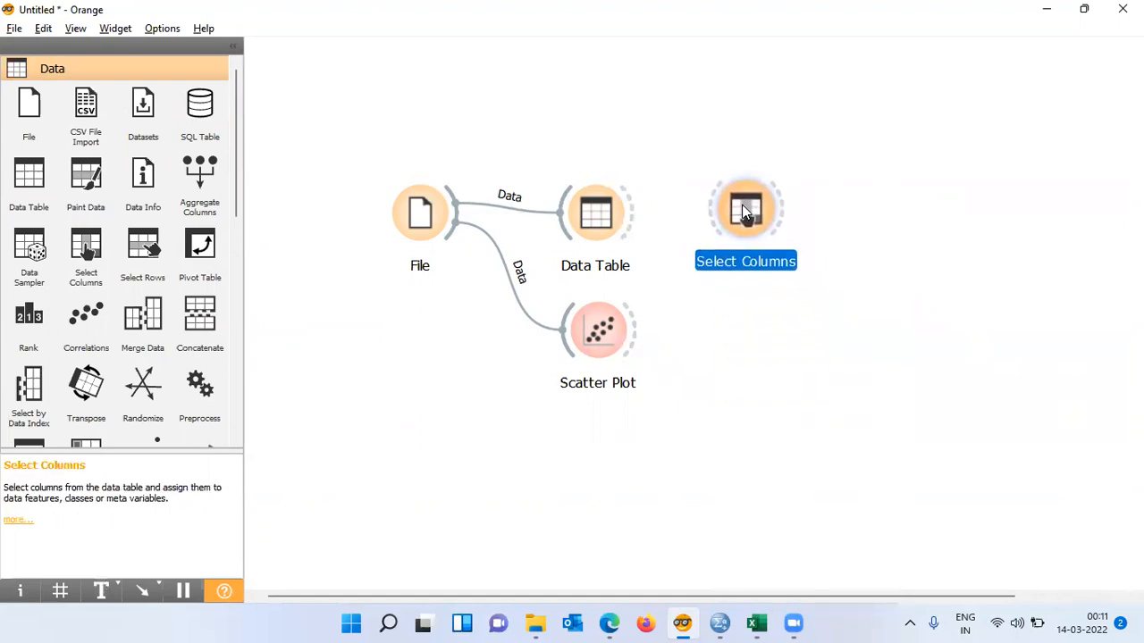
pyautogui.moveTo(635, 221); pyautogui.dragTo(710, 212)
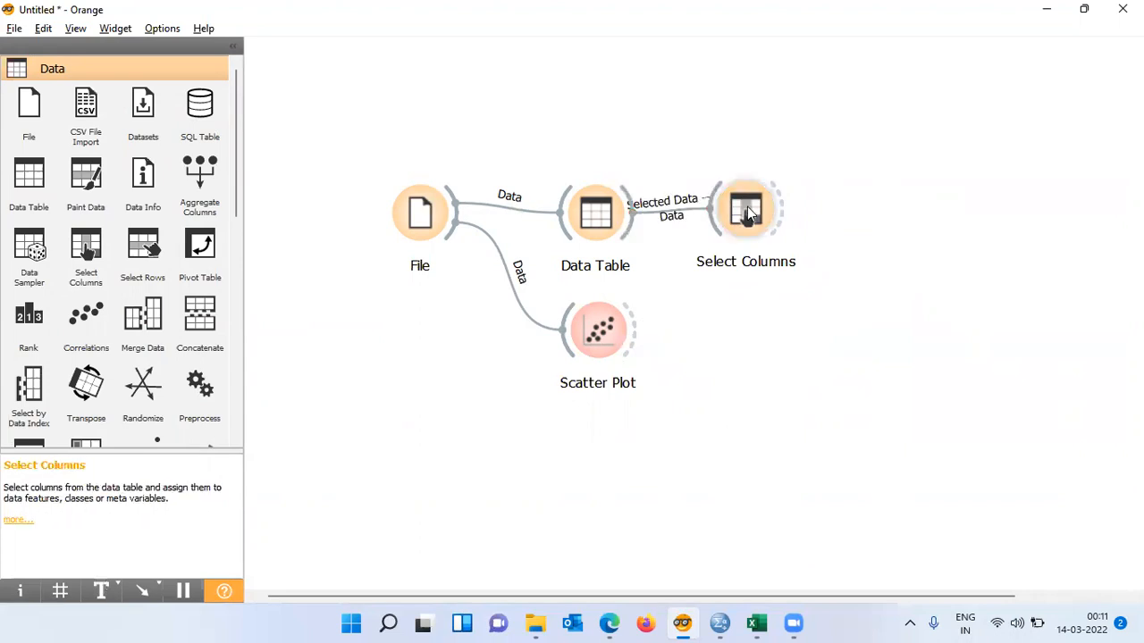
# - Open Select Columns, reset its column assignments, and close the widget
pyautogui.doubleClick(747, 212)
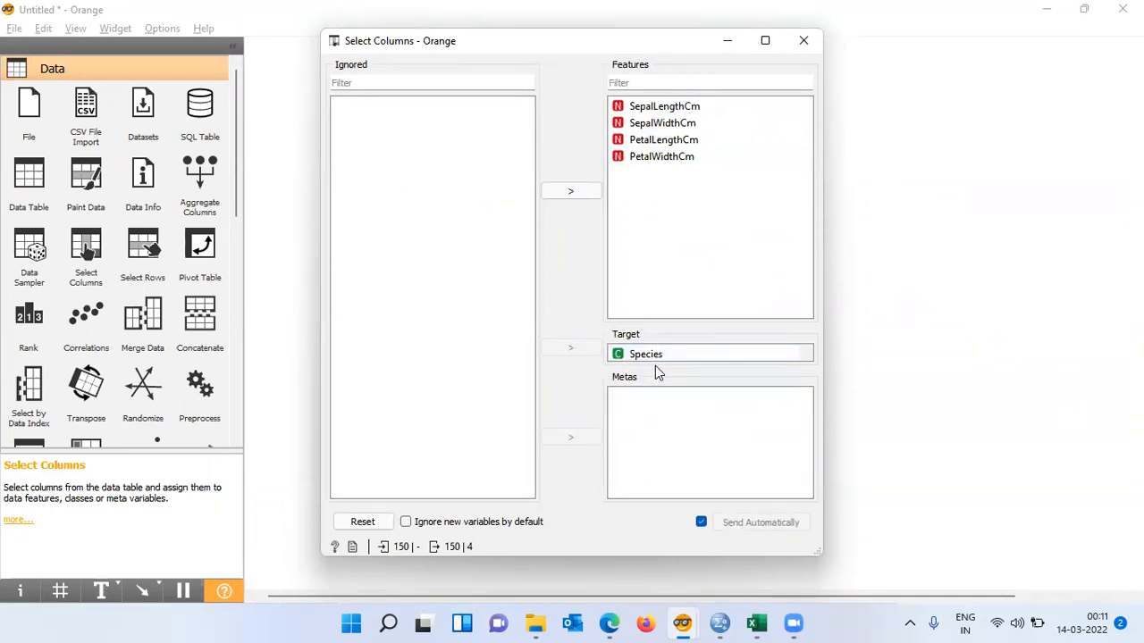
pyautogui.click(371, 525)
pyautogui.click(803, 41)
# - Rearrange the canvas, moving Select Columns further right and the File widget slightly left
pyautogui.moveTo(756, 213); pyautogui.dragTo(805, 211)
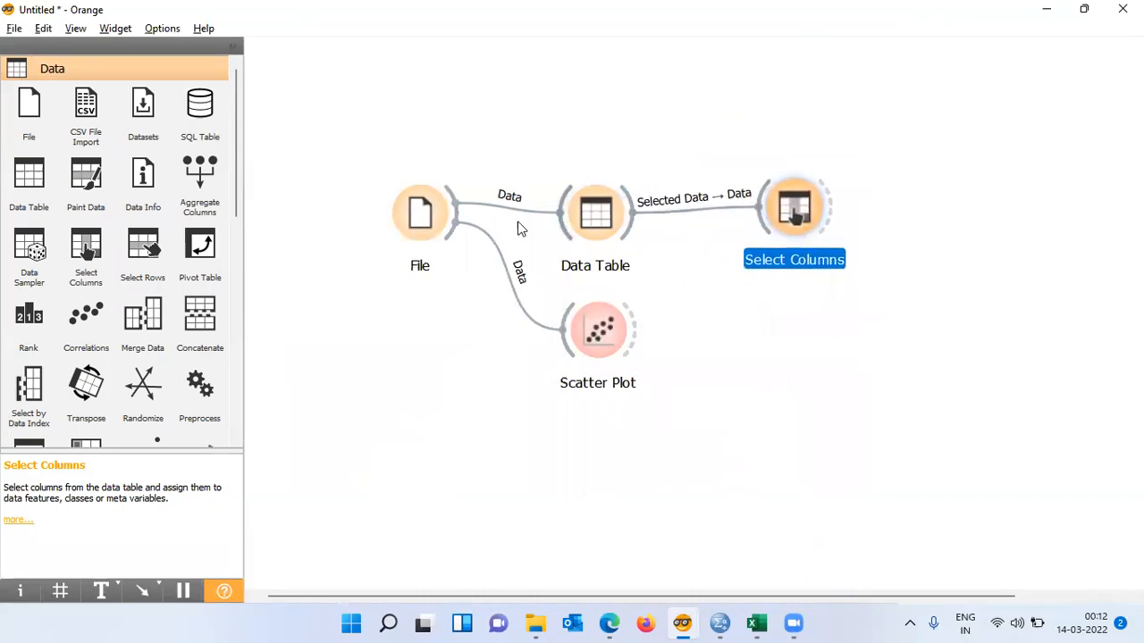
pyautogui.click(430, 224)
pyautogui.moveTo(430, 224); pyautogui.dragTo(402, 229)
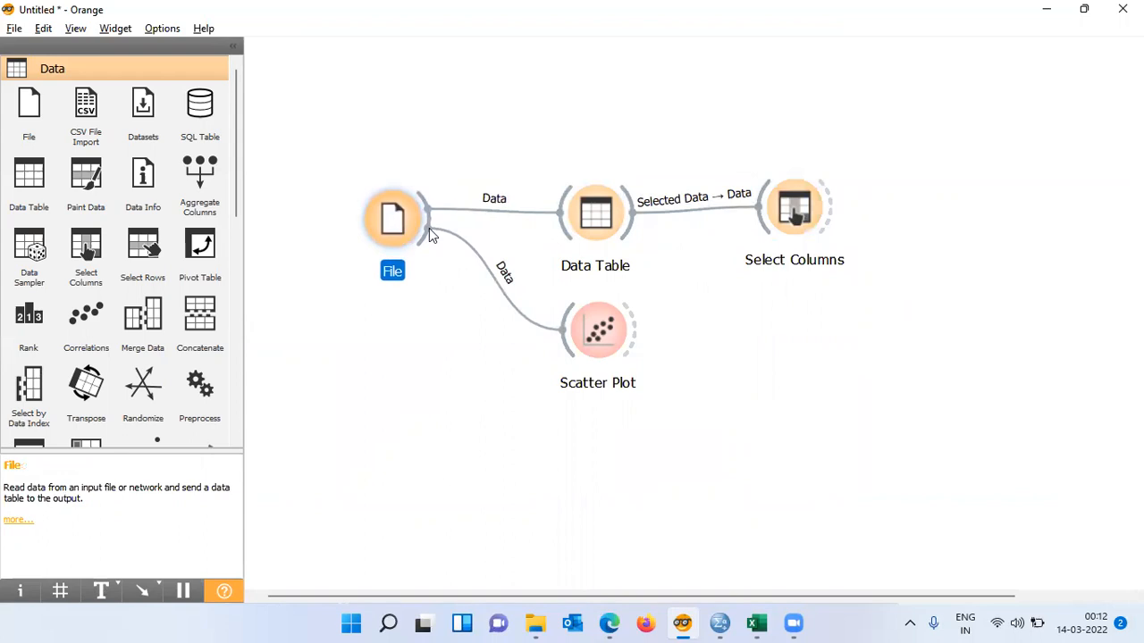
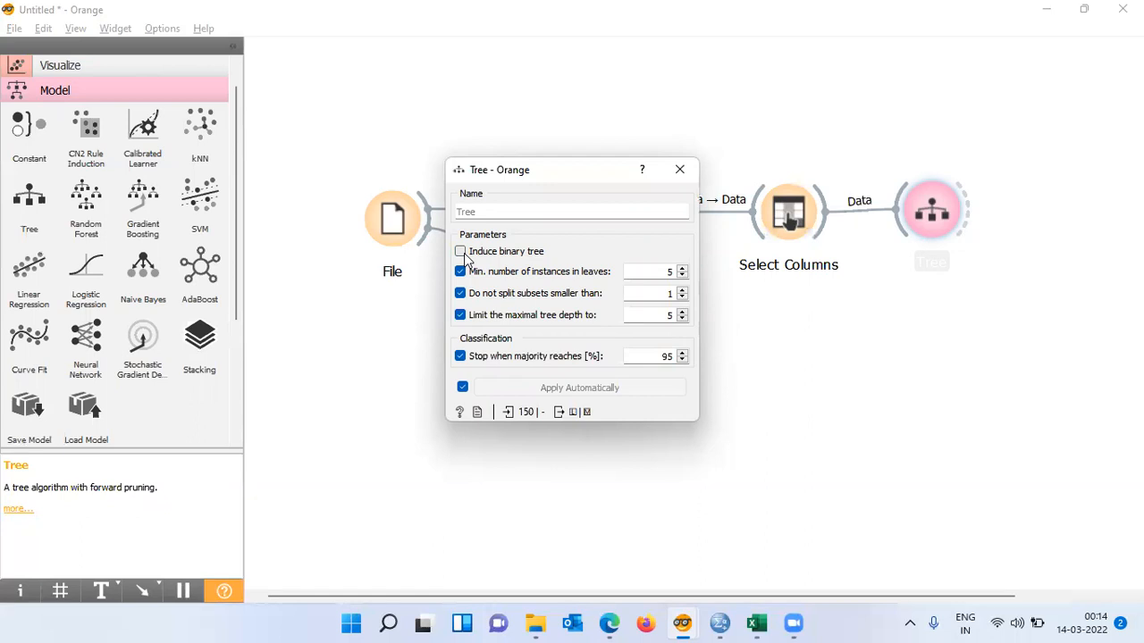
# - Adjust the Tree learner's binary-tree option, minimum subset size for splitting and maximal depth, then close its settings
pyautogui.click(460, 252)
pyautogui.click(683, 291)
pyautogui.click(682, 292)
pyautogui.click(685, 319)
pyautogui.click(685, 319)
pyautogui.click(680, 170)
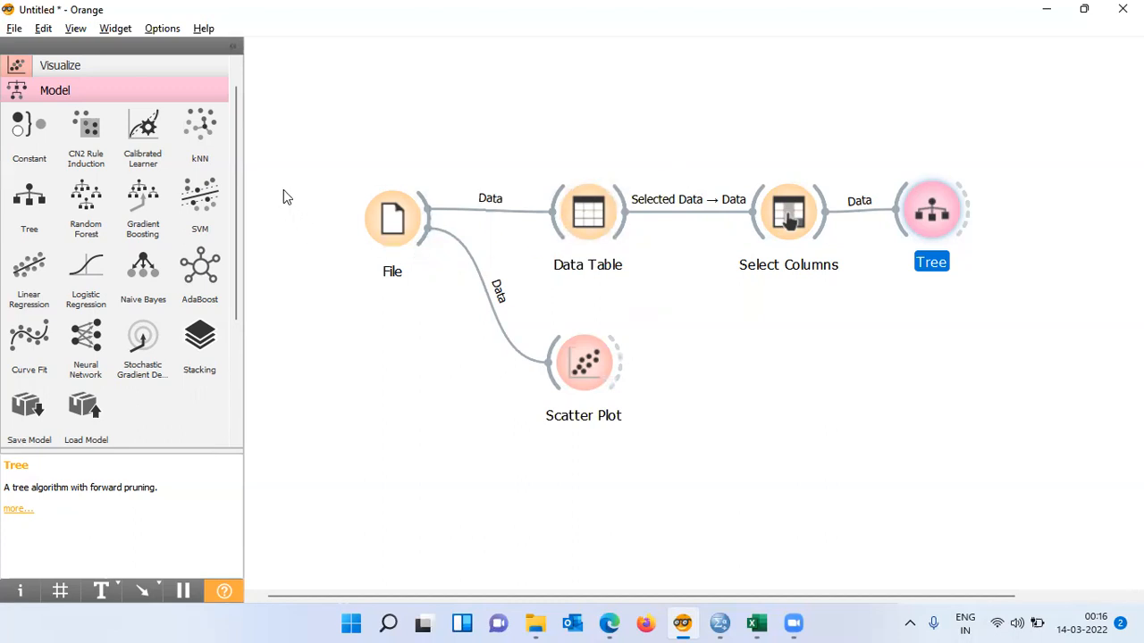
# - Add a Tree Viewer widget from the Visualize category and place it right of the Tree widget
pyautogui.scroll(1, 240, 133)
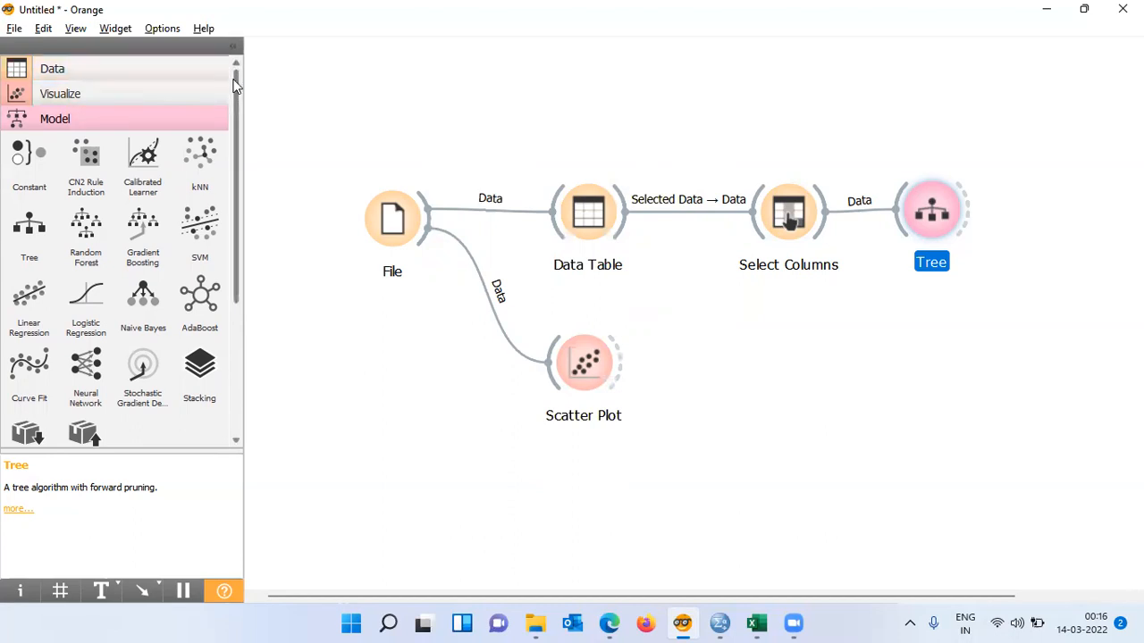
pyautogui.moveTo(237, 87); pyautogui.dragTo(237, 219)
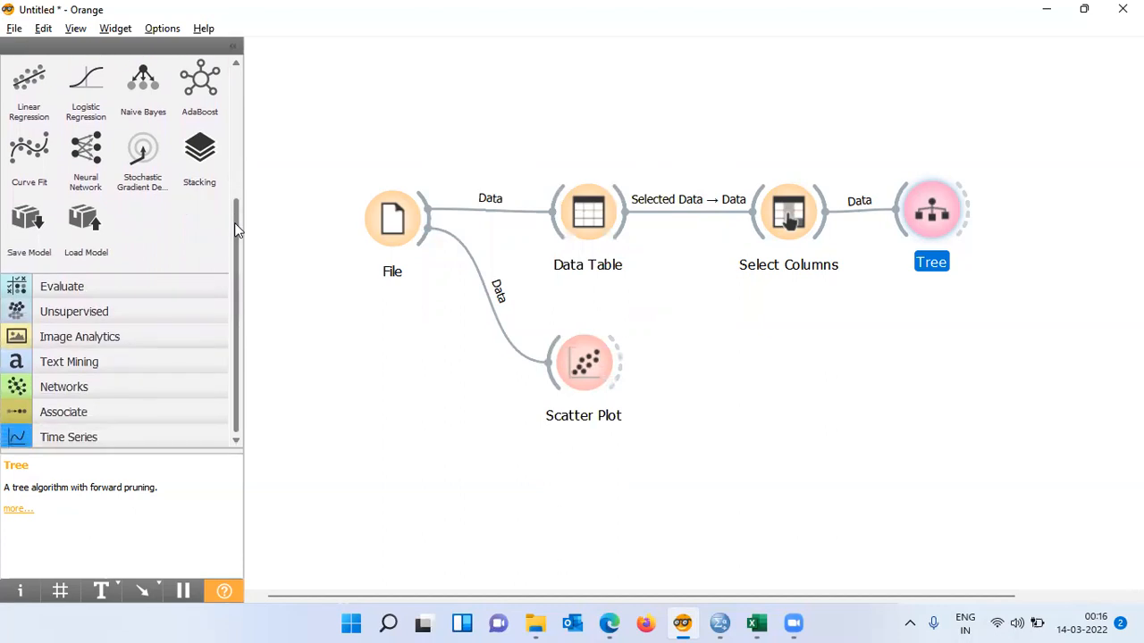
pyautogui.moveTo(237, 230); pyautogui.dragTo(237, 268)
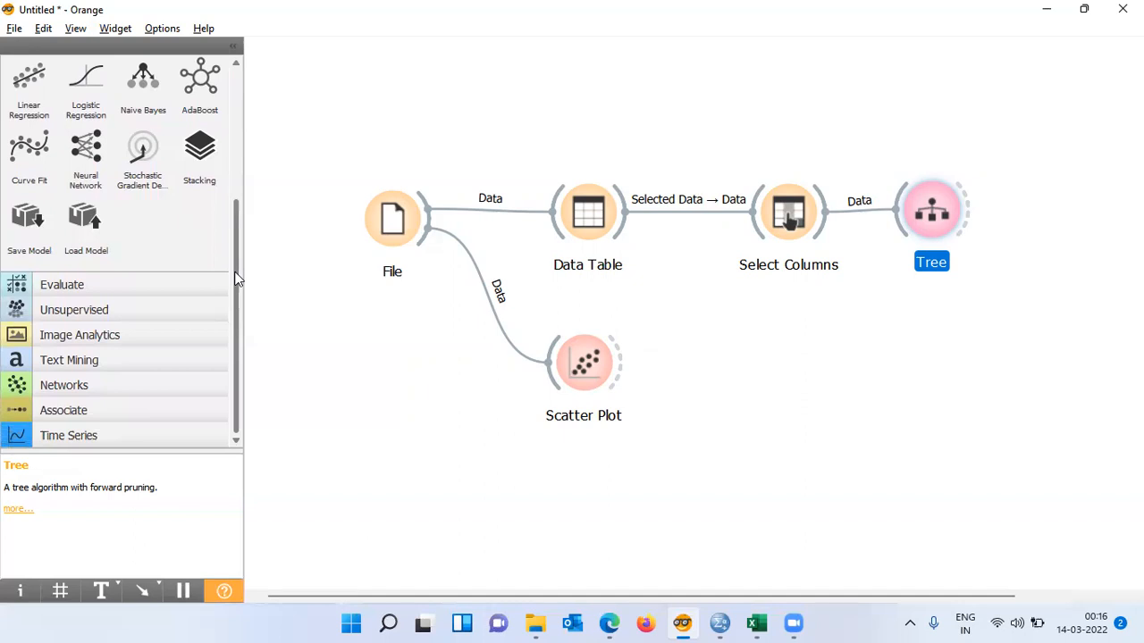
pyautogui.click(79, 288)
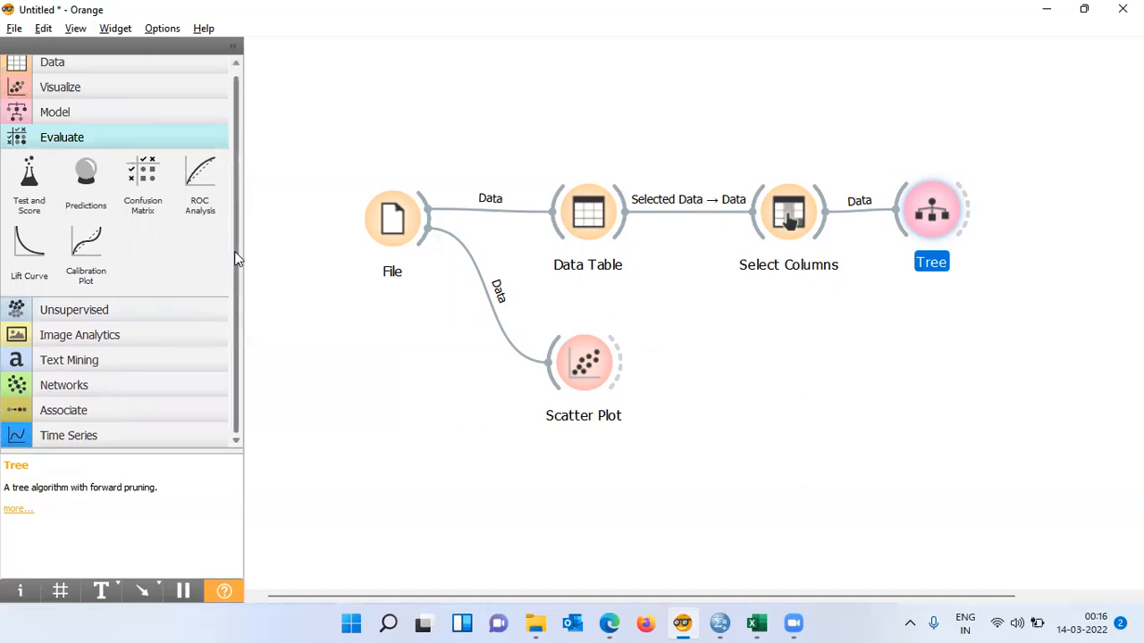
pyautogui.moveTo(235, 253); pyautogui.dragTo(229, 199)
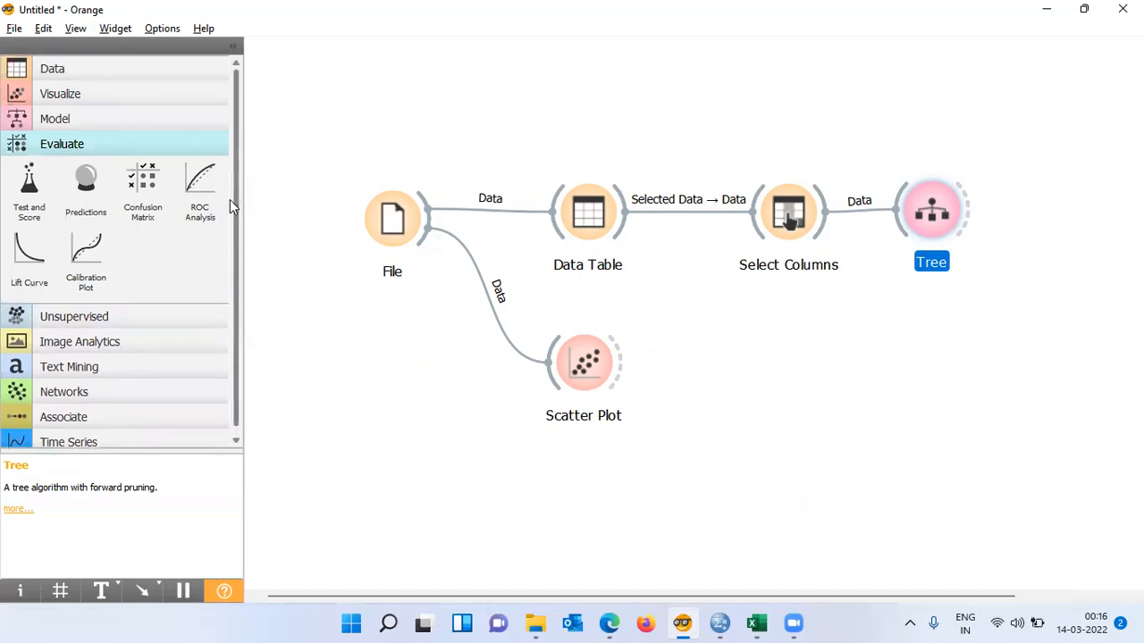
pyautogui.click(86, 97)
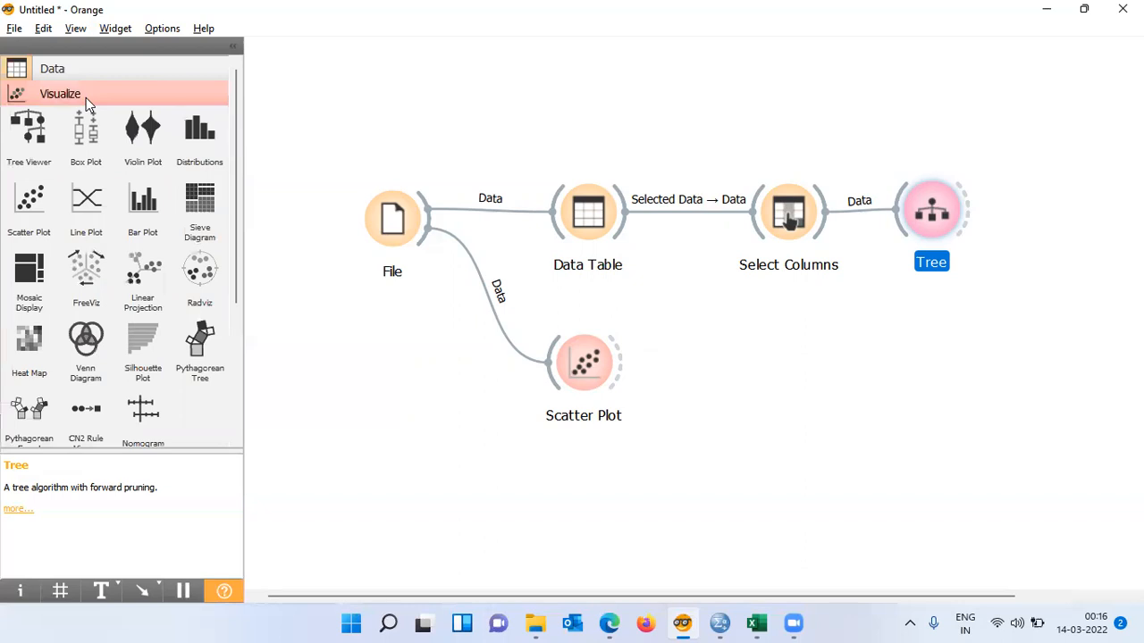
pyautogui.click(24, 151)
pyautogui.moveTo(1101, 228); pyautogui.dragTo(1053, 228)
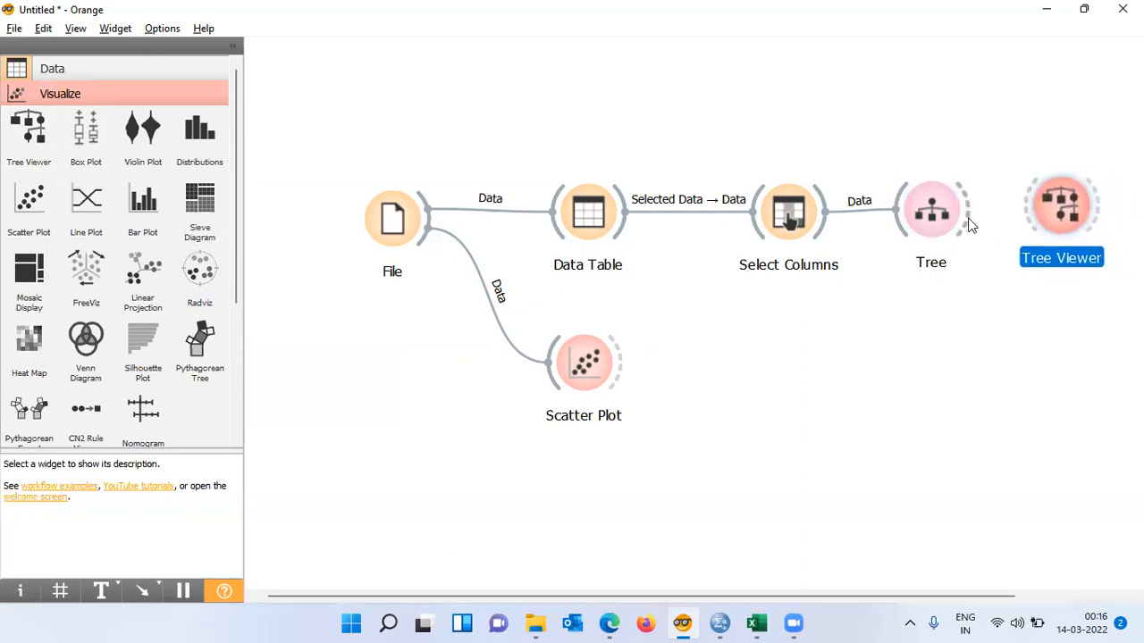
# - Connect the Tree's model output to the Tree Viewer and open the Tree Viewer
pyautogui.moveTo(970, 213); pyautogui.dragTo(970, 213)
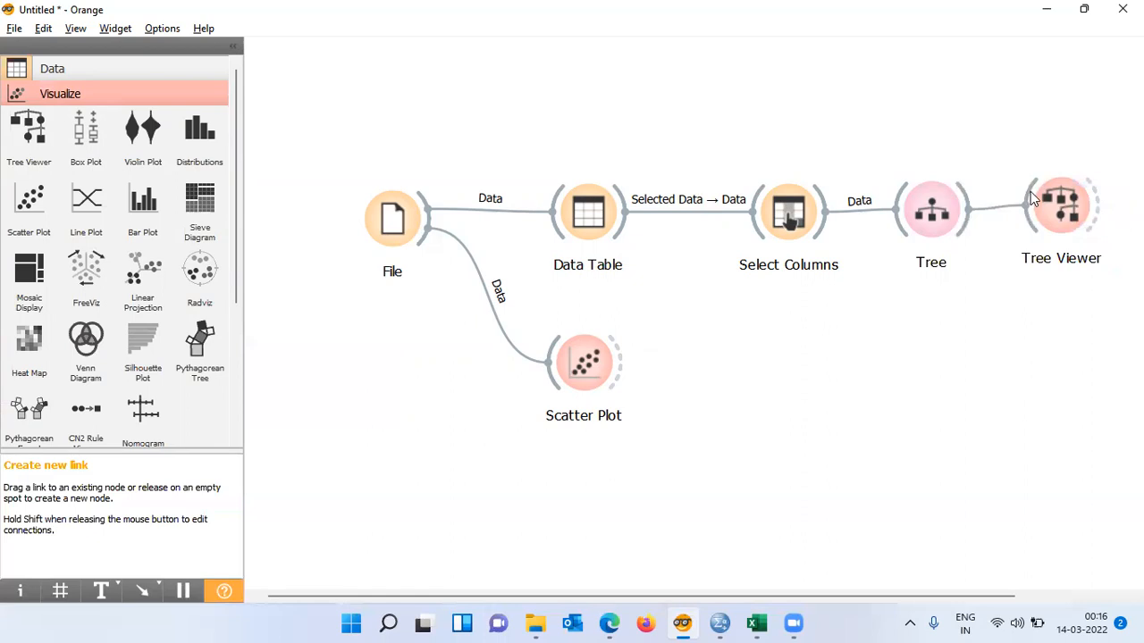
pyautogui.moveTo(1030, 192); pyautogui.dragTo(1030, 195)
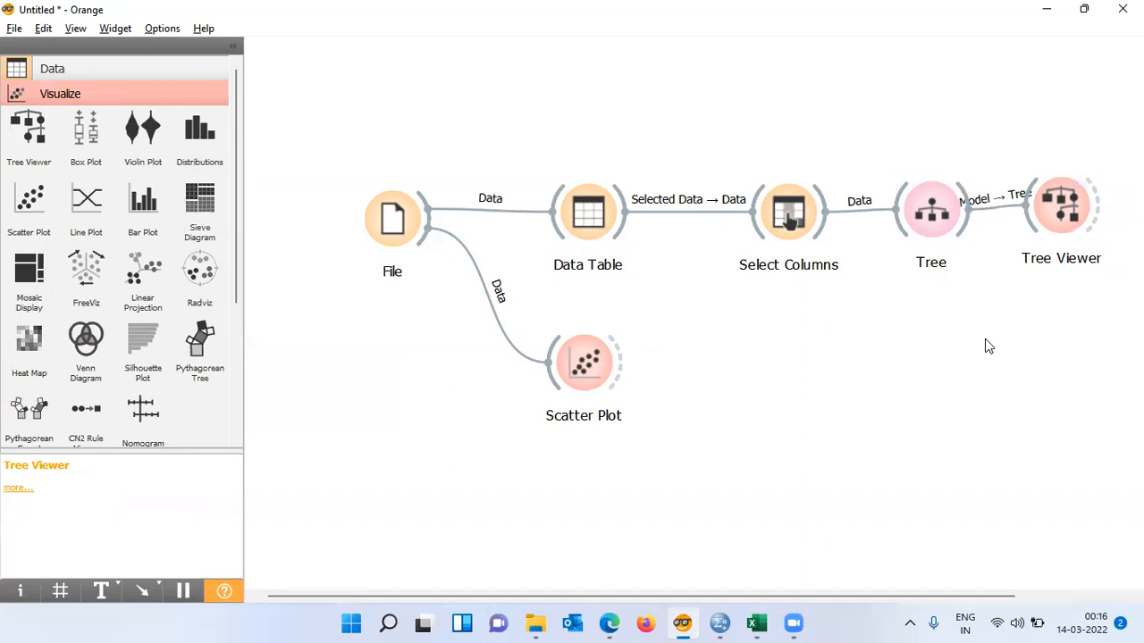
pyautogui.doubleClick(1075, 214)
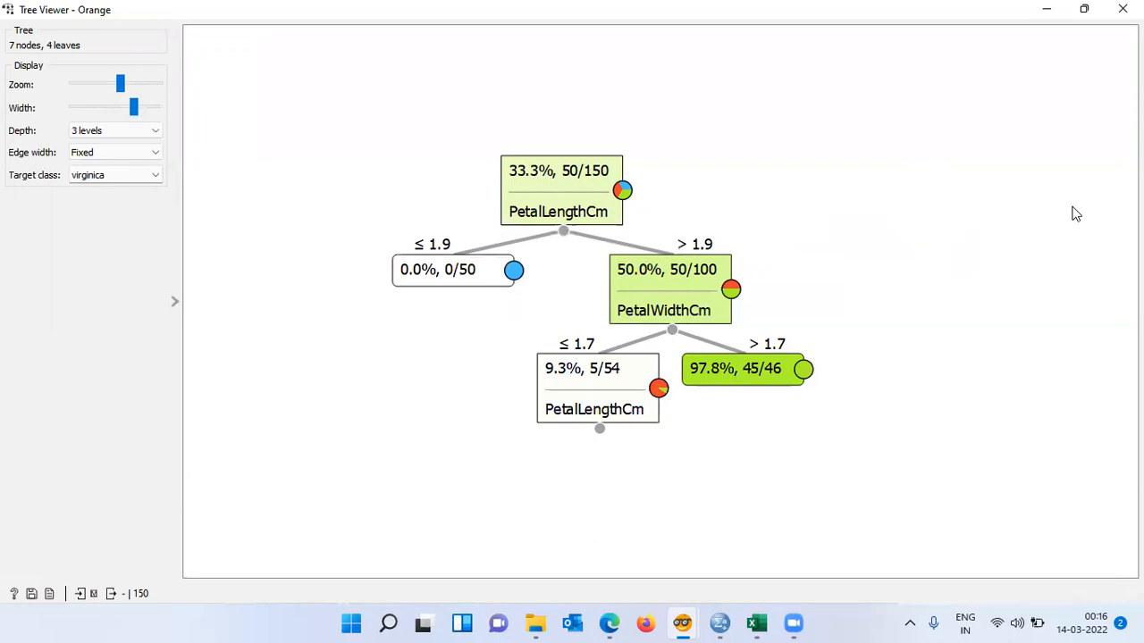
# - Set the Tree Viewer's target class to None
pyautogui.click(155, 177)
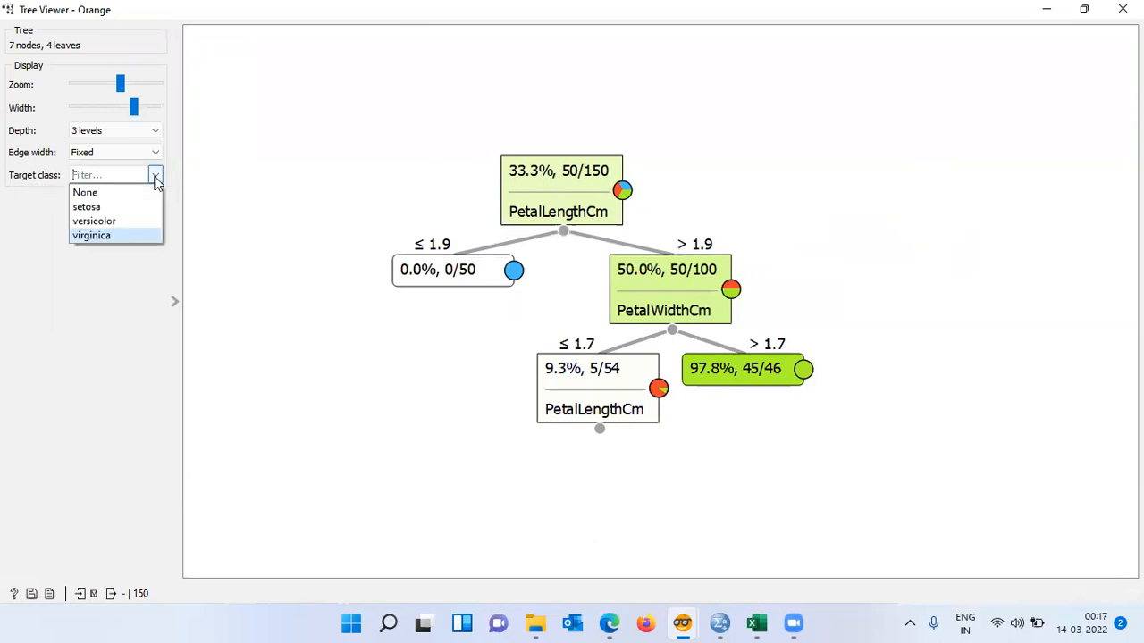
pyautogui.click(107, 193)
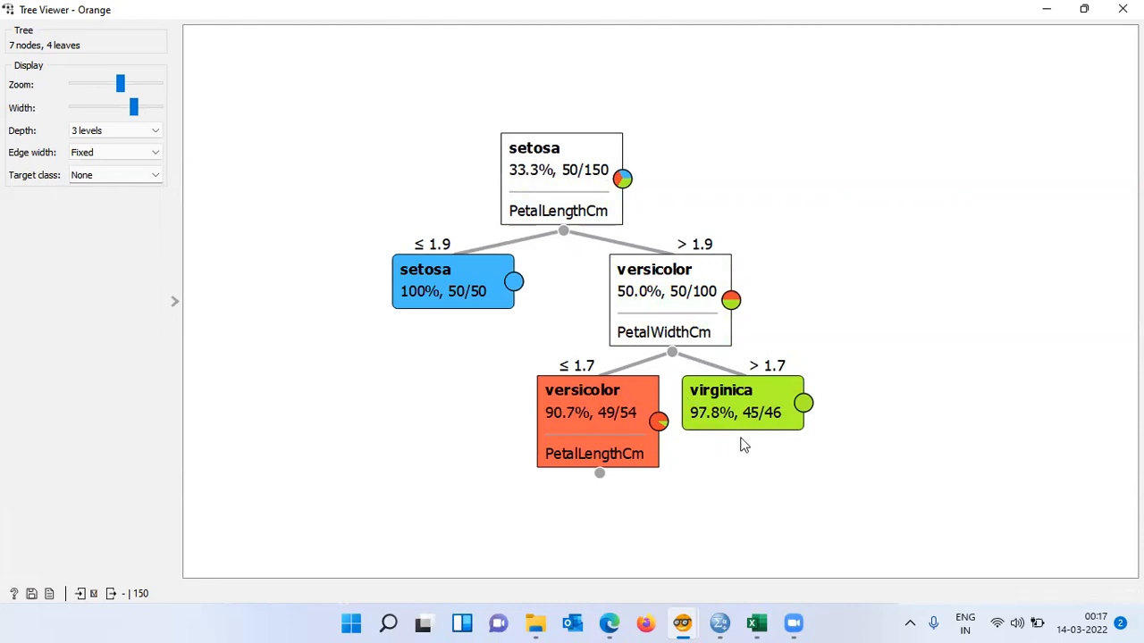
pyautogui.moveTo(796, 409)
# - Select the setosa leaf and the versicolor node in turn to inspect the instances each covers
pyautogui.click(414, 280)
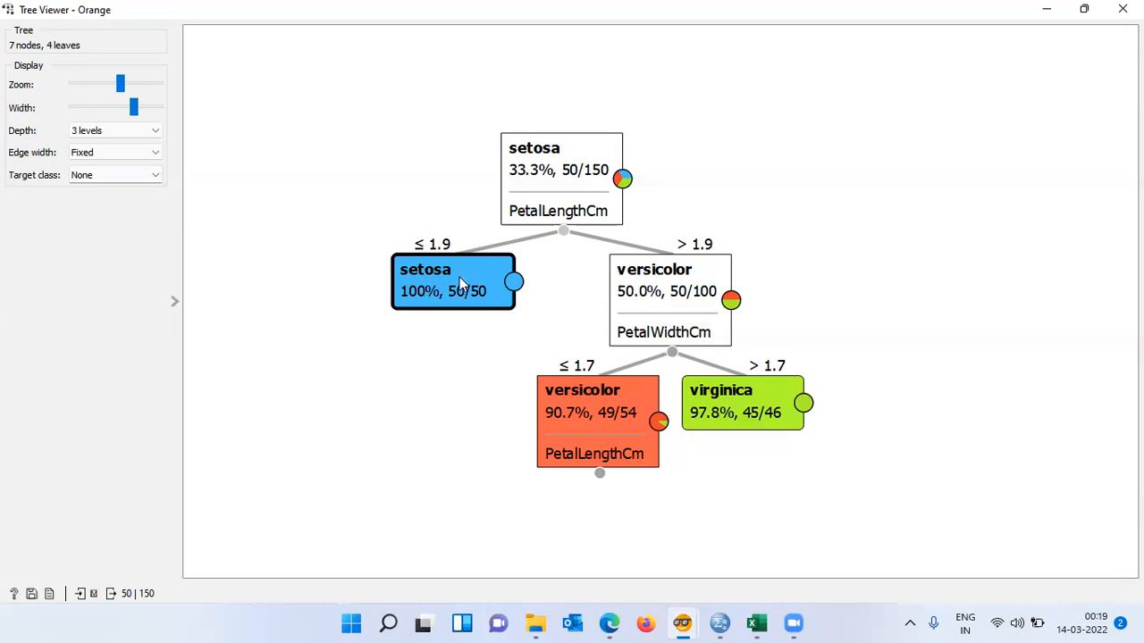
pyautogui.moveTo(434, 277)
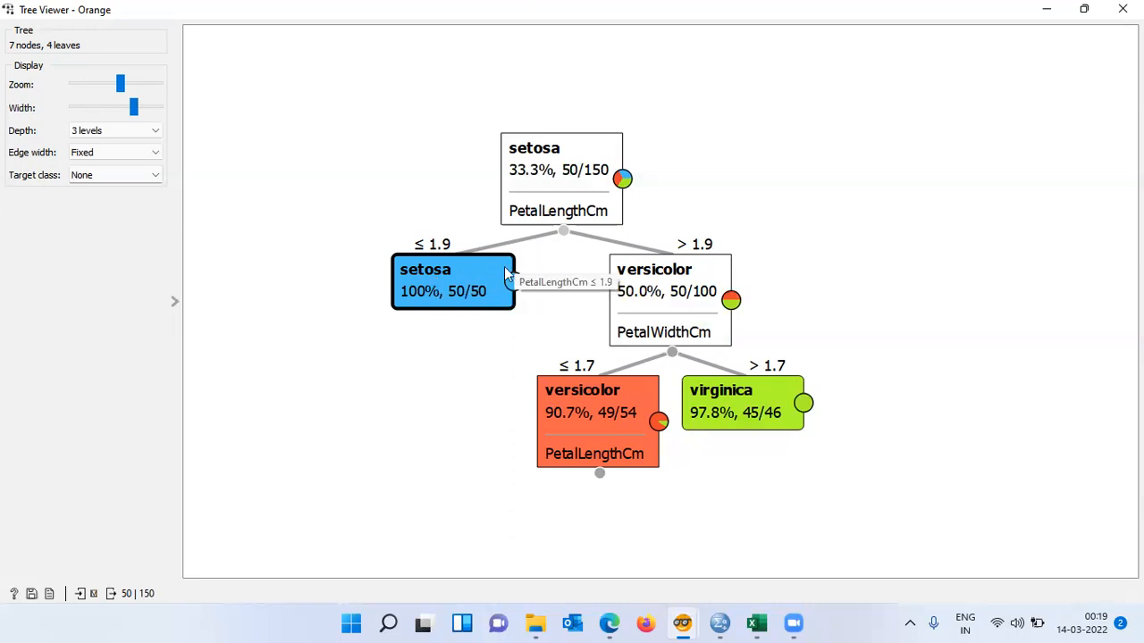
pyautogui.moveTo(718, 266)
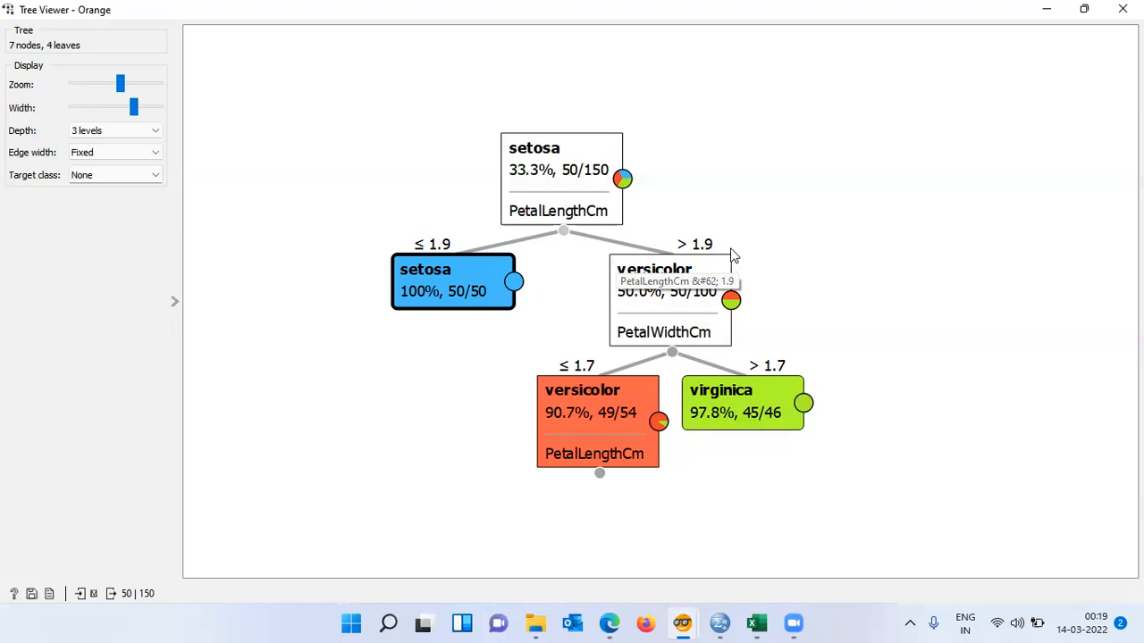
pyautogui.click(819, 259)
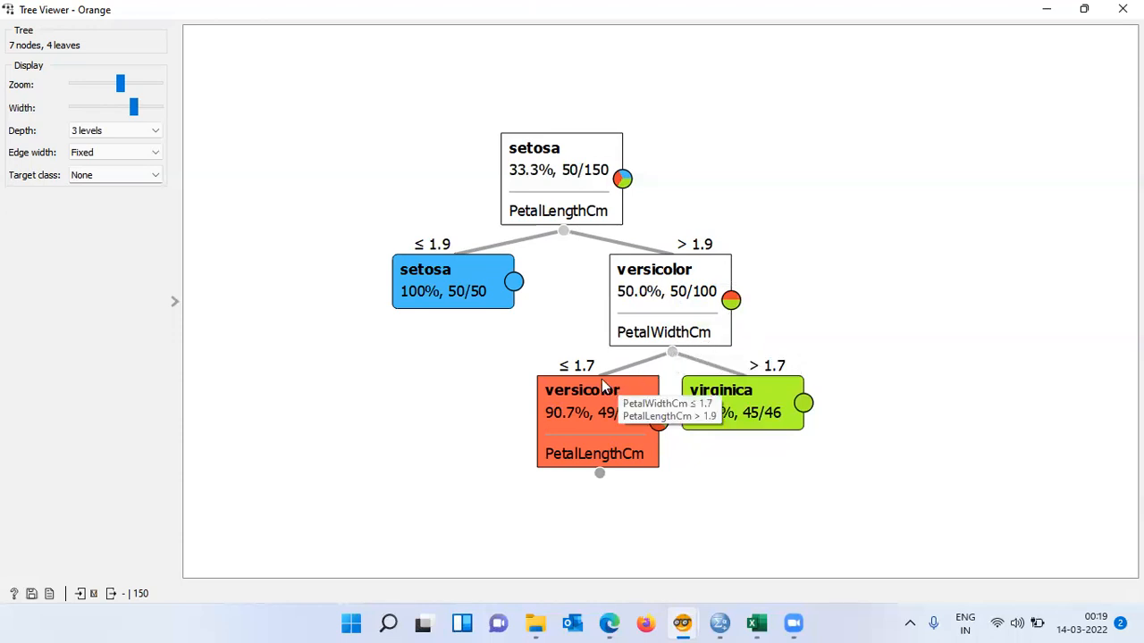
pyautogui.click(658, 459)
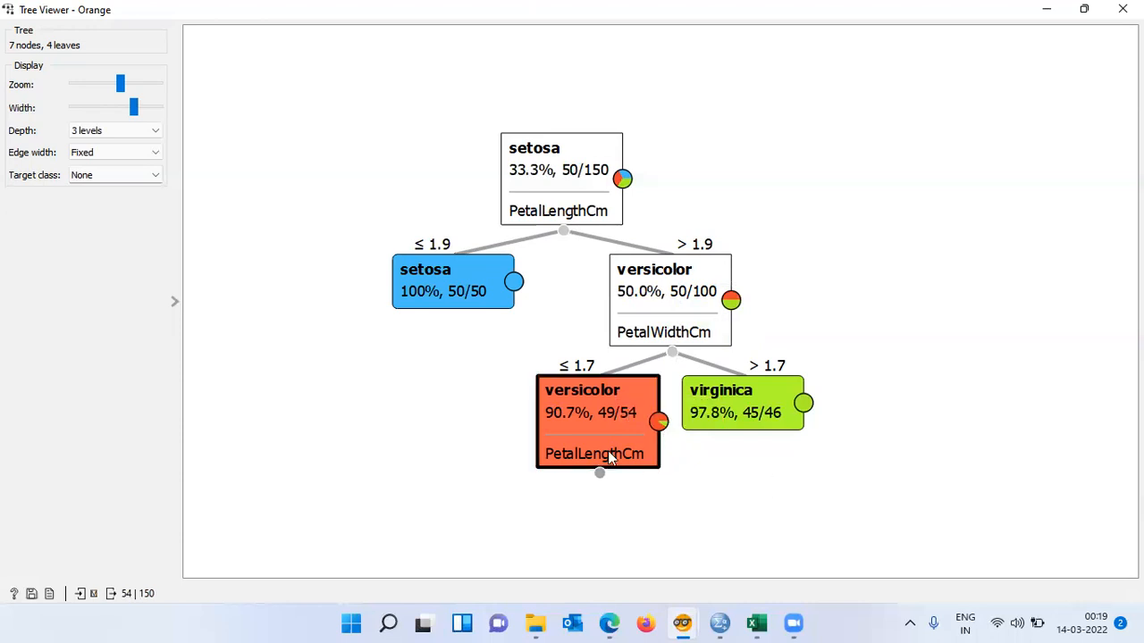
pyautogui.moveTo(560, 426)
pyautogui.click(806, 451)
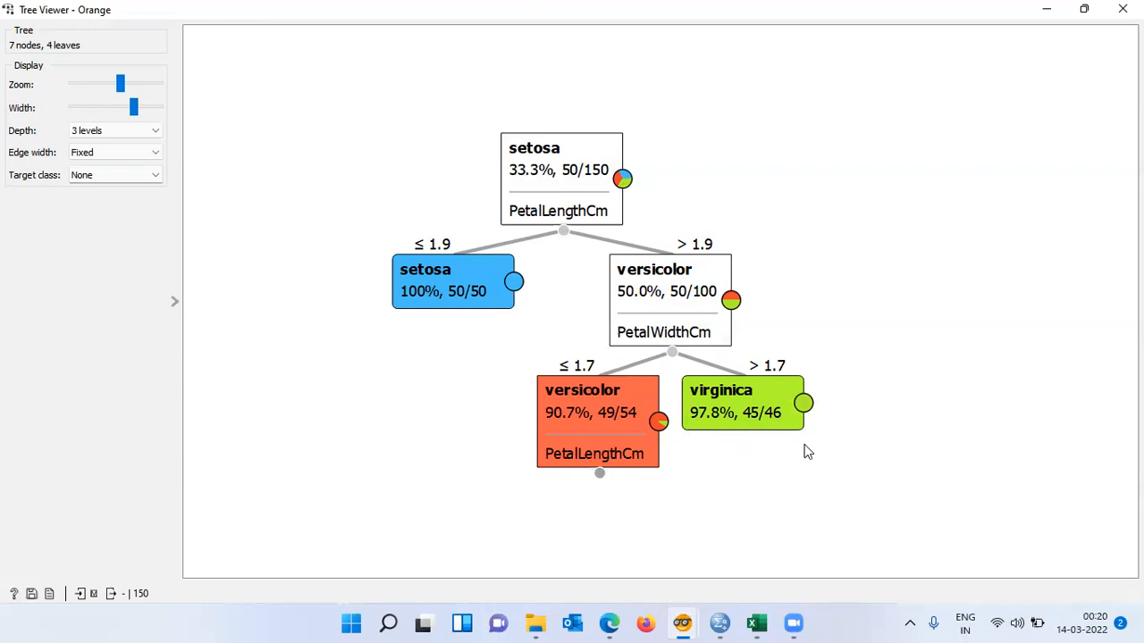
# - Expand the PetalLengthCm node under the versicolor branch and select its leaves and the virginica leaf to inspect them
pyautogui.click(600, 474)
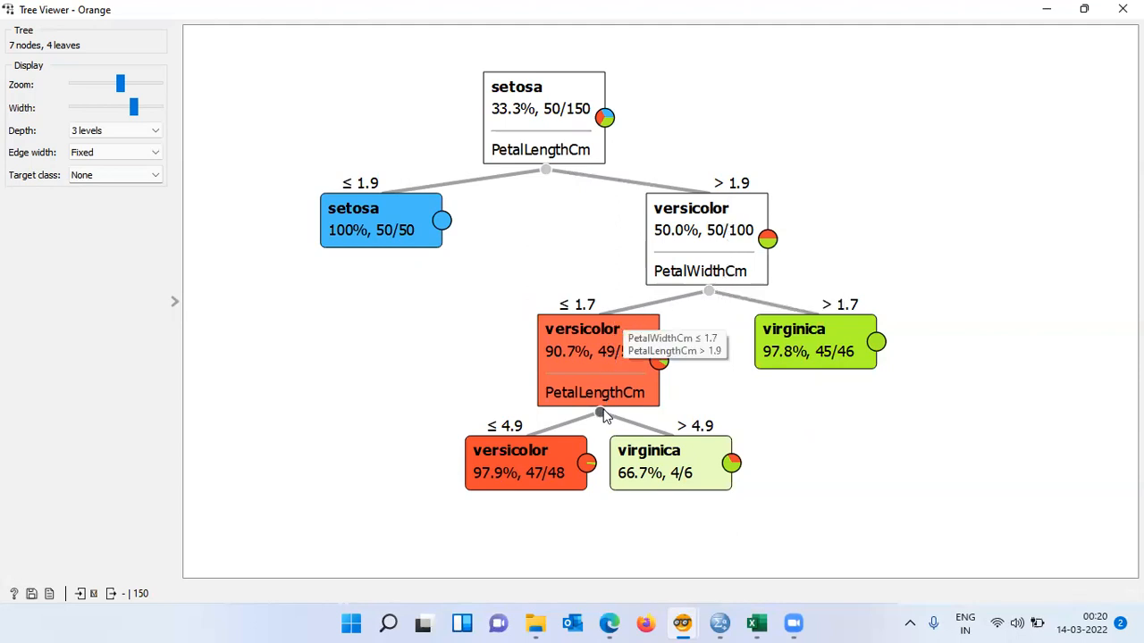
pyautogui.click(499, 465)
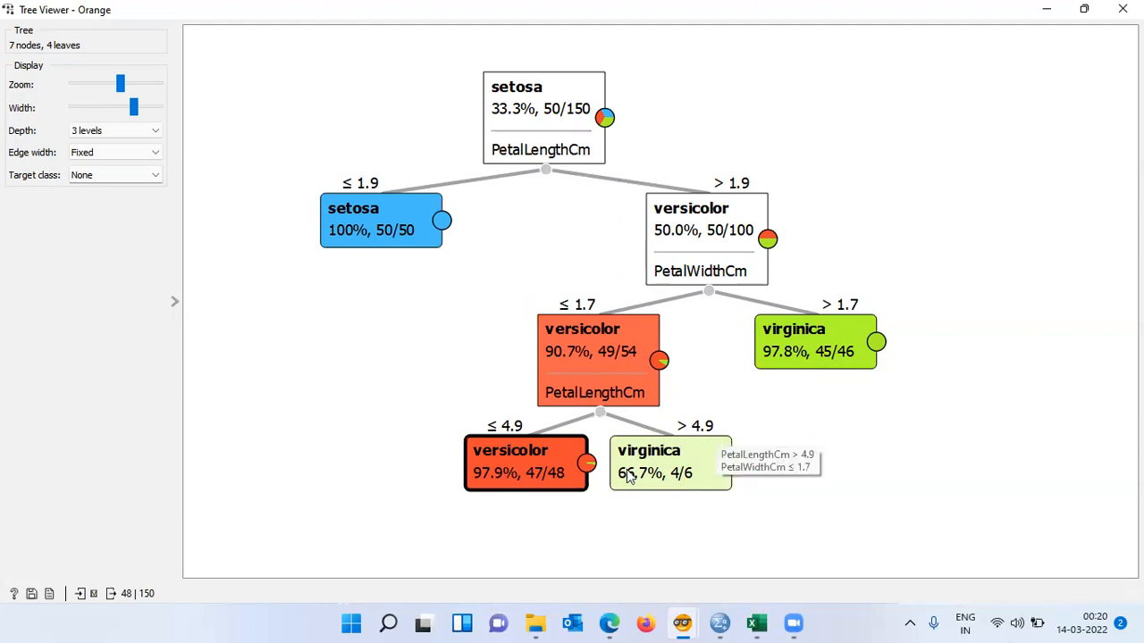
pyautogui.click(879, 451)
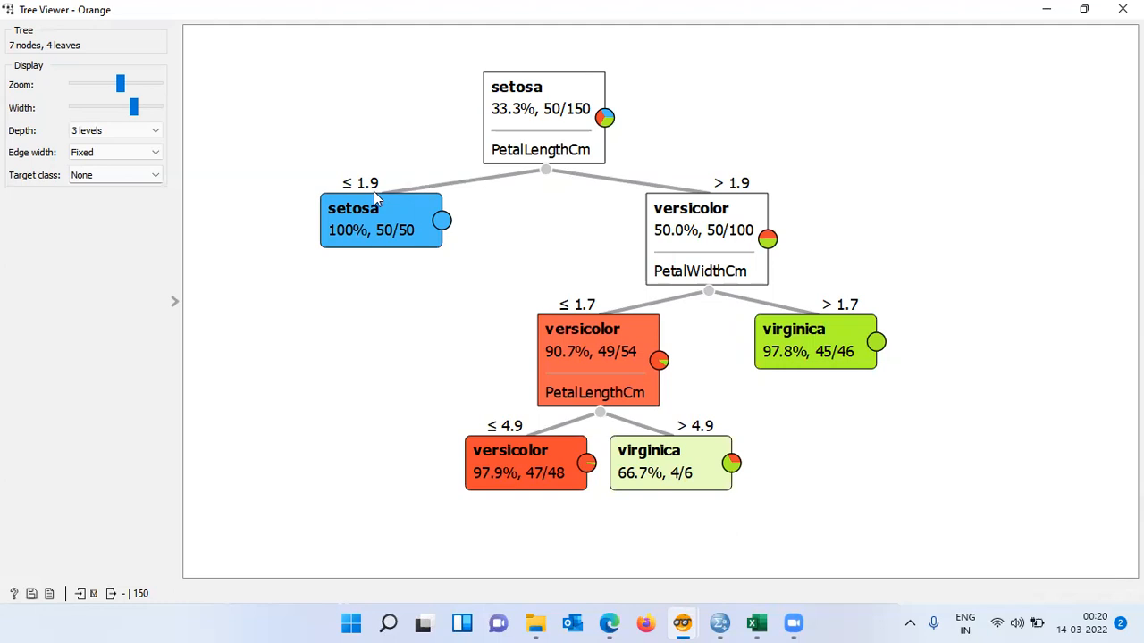
pyautogui.moveTo(406, 208)
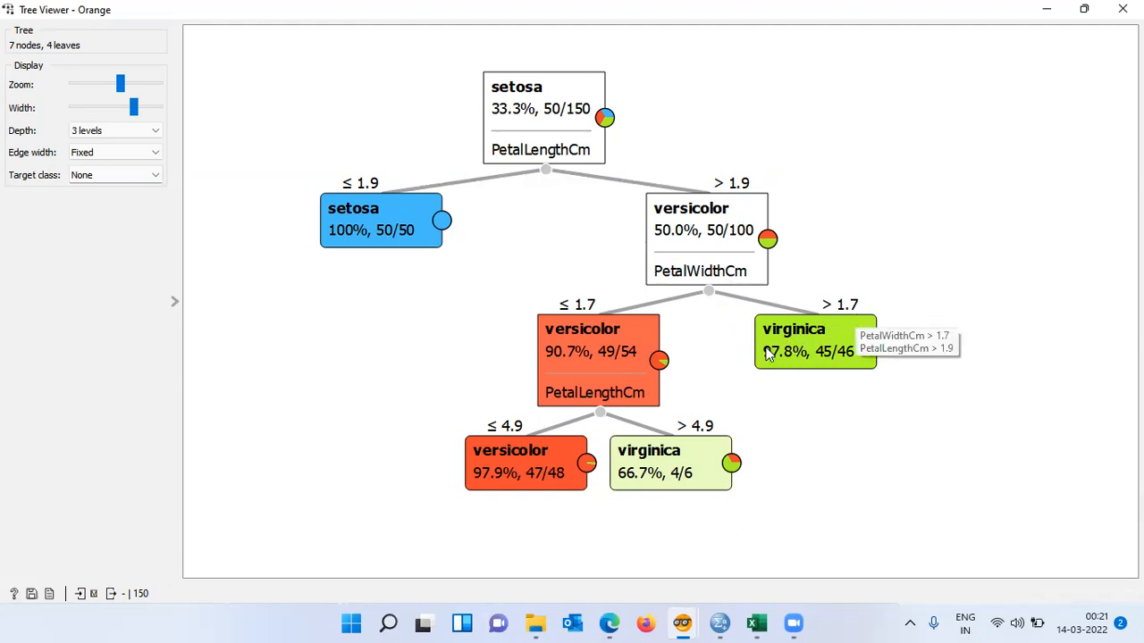
pyautogui.click(850, 358)
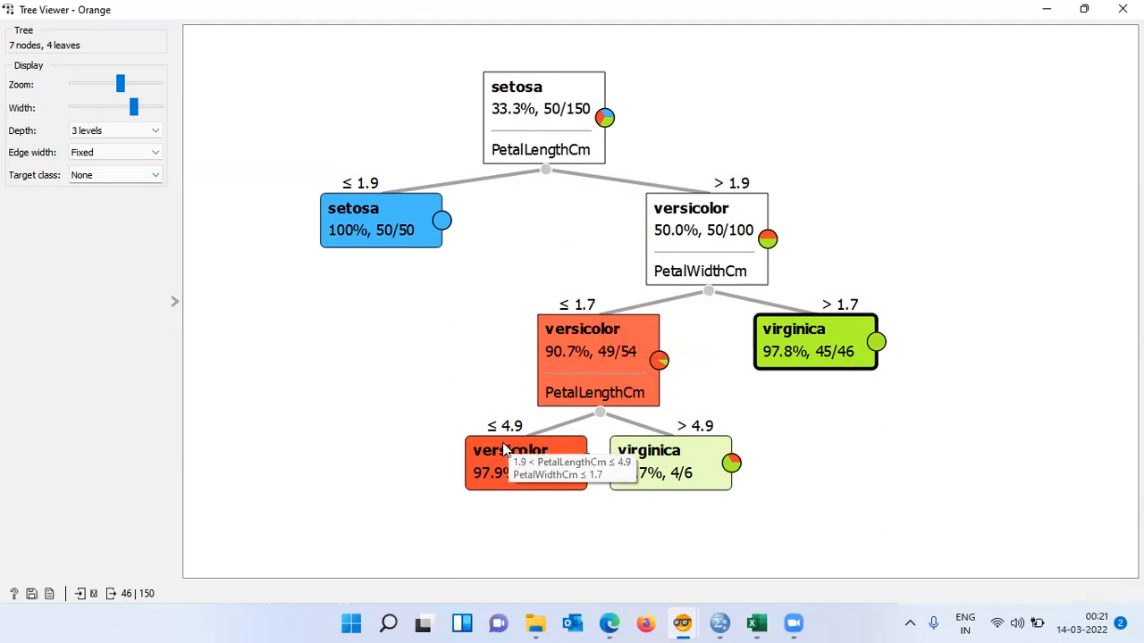
pyautogui.click(468, 479)
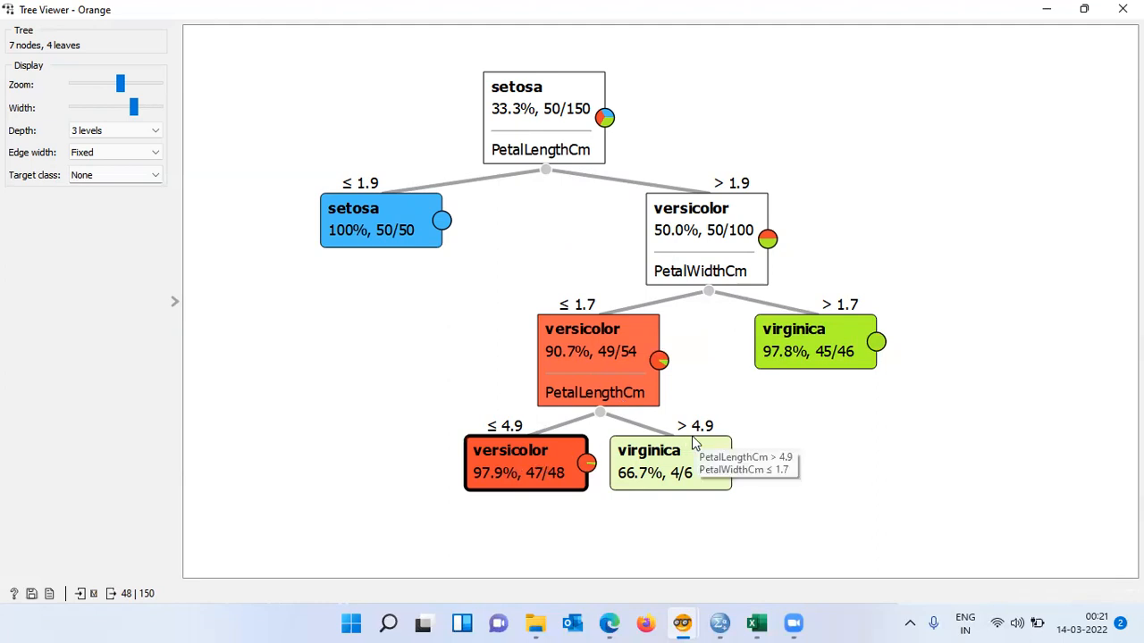
pyautogui.click(749, 436)
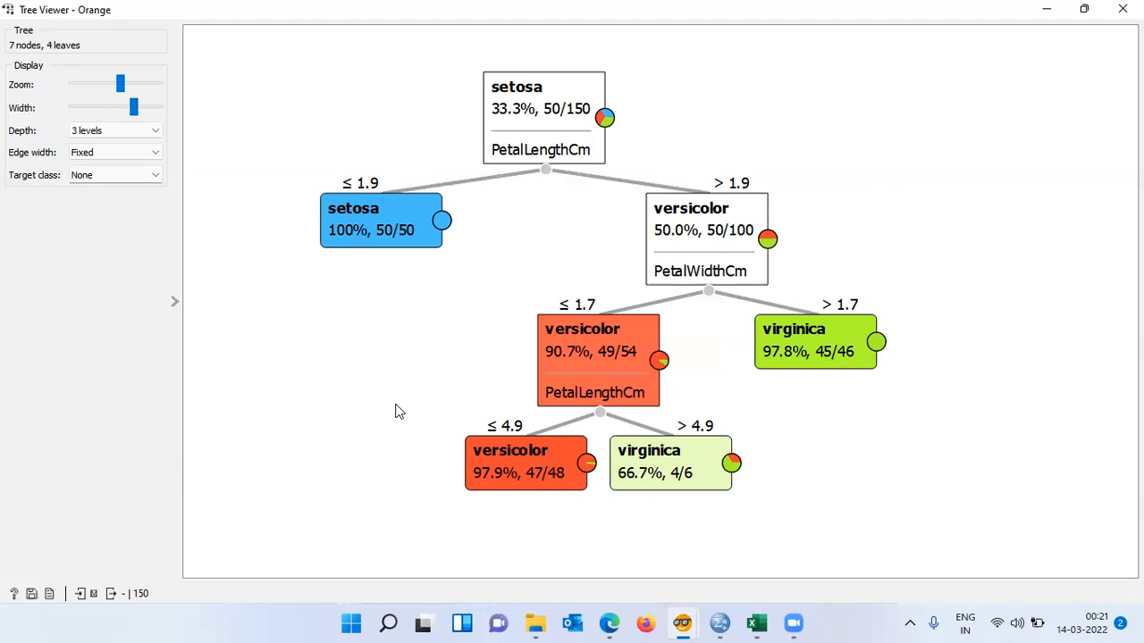
# - Set the target class to setosa, then to versicolor, to compare node proportions
pyautogui.click(156, 176)
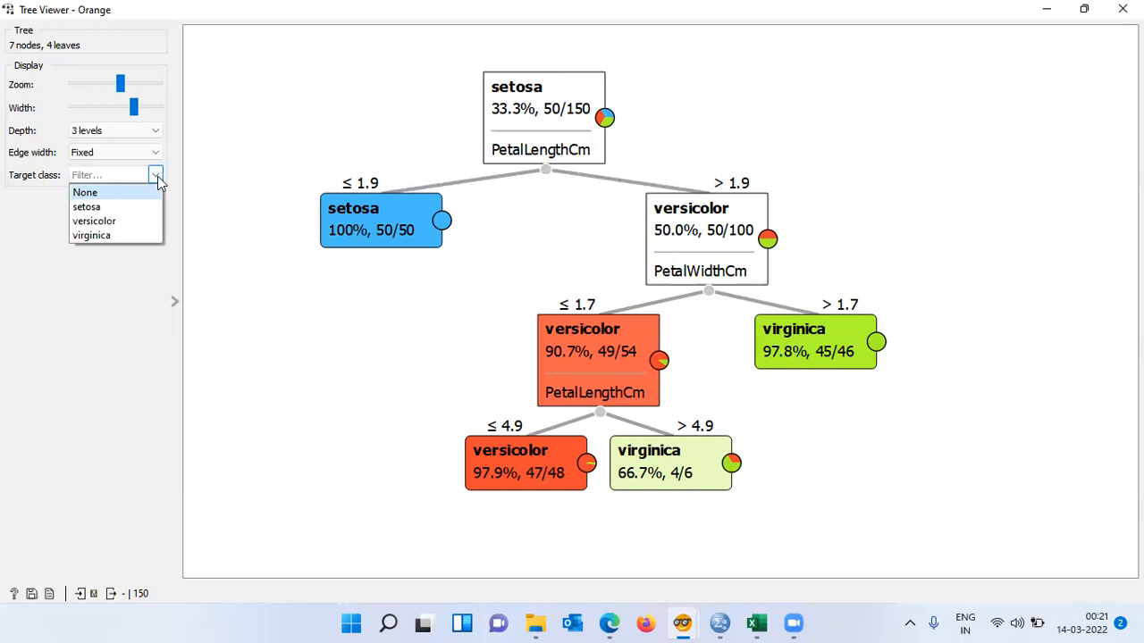
pyautogui.click(111, 206)
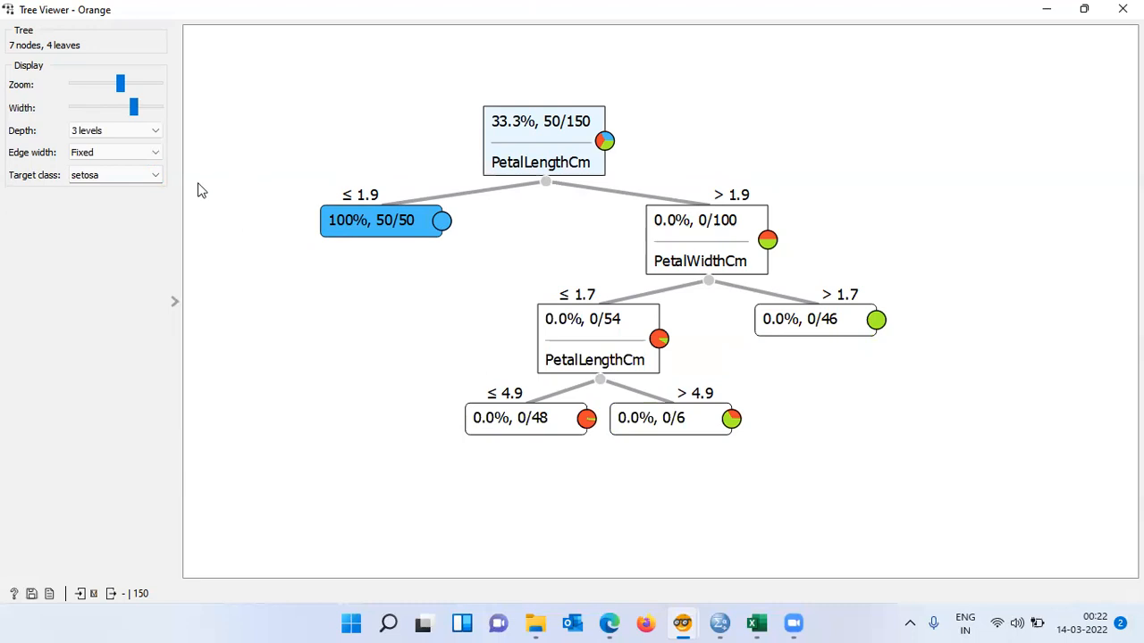
pyautogui.click(157, 177)
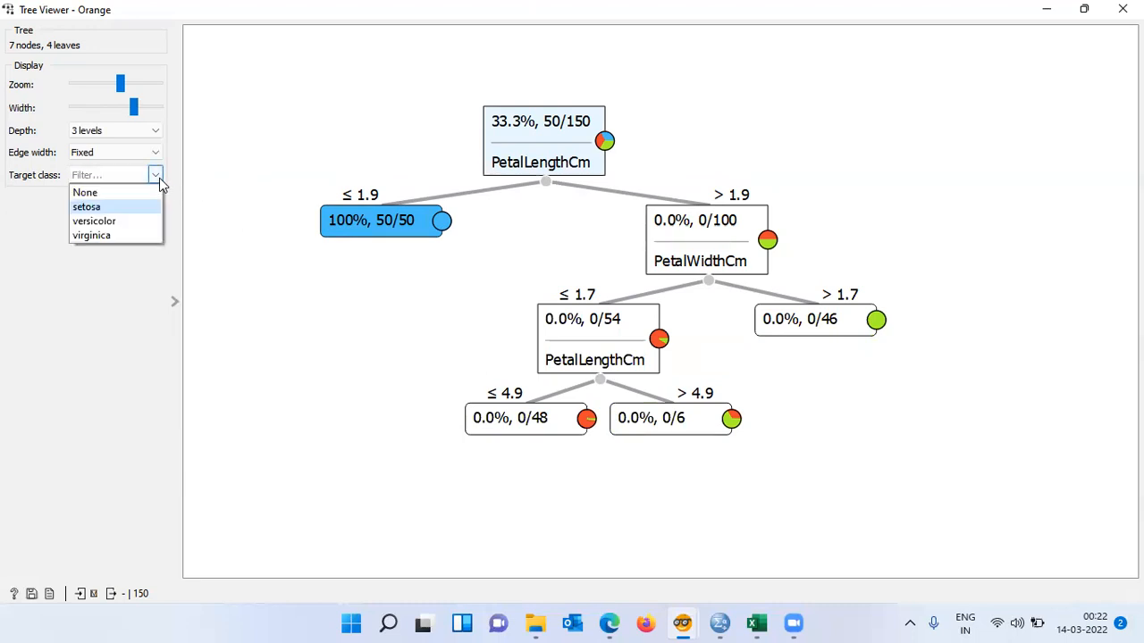
pyautogui.click(94, 221)
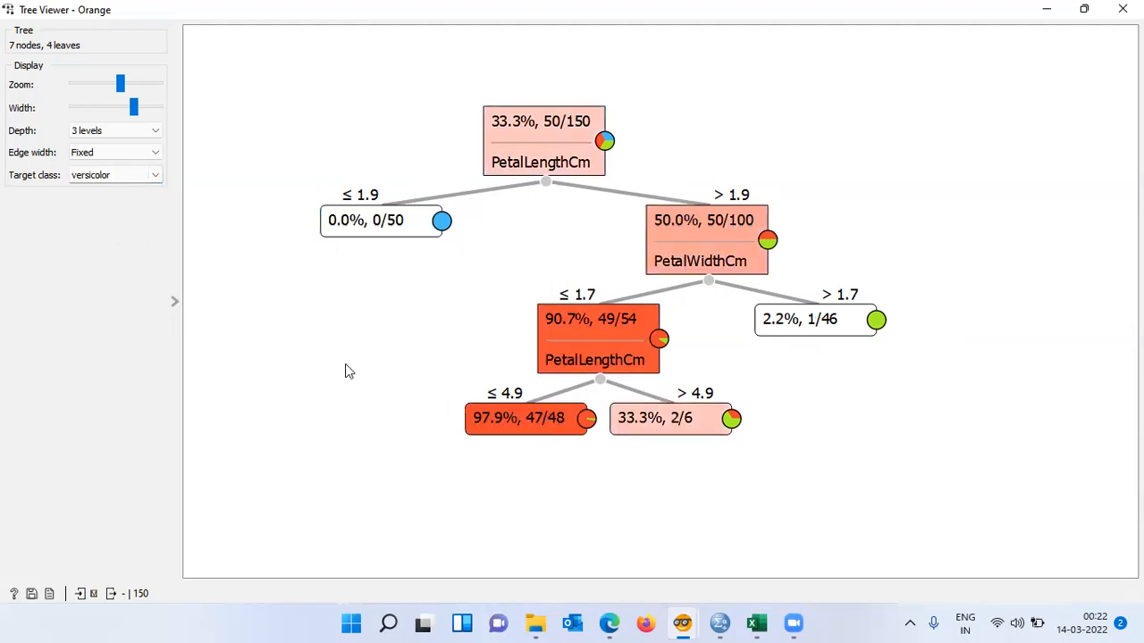
# - Set the target class to virginica
pyautogui.click(153, 176)
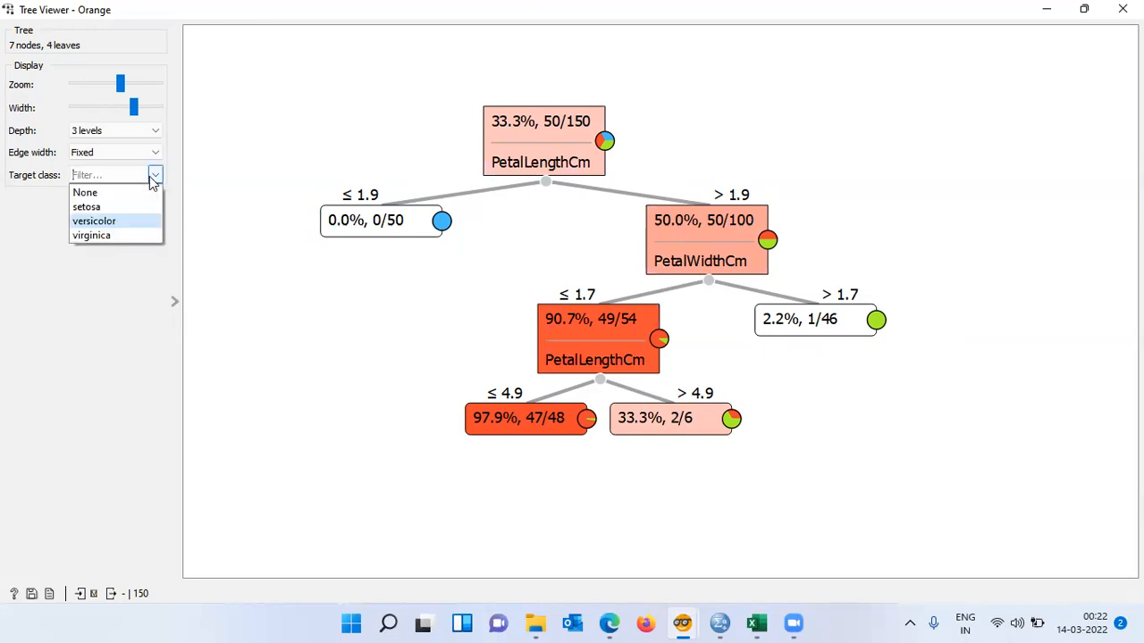
pyautogui.click(115, 236)
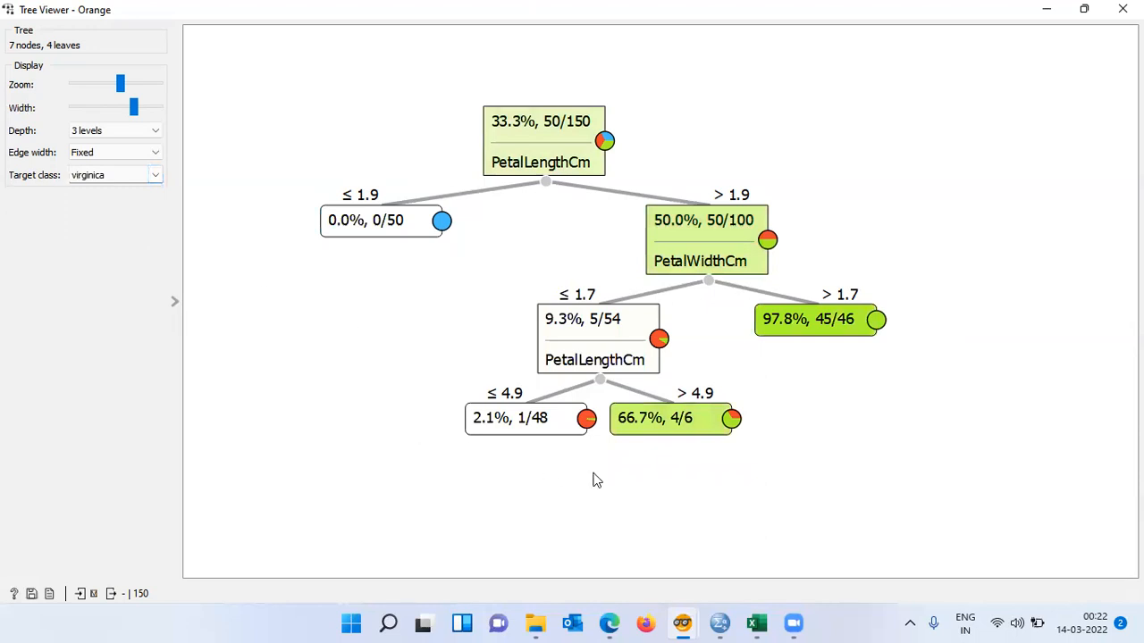